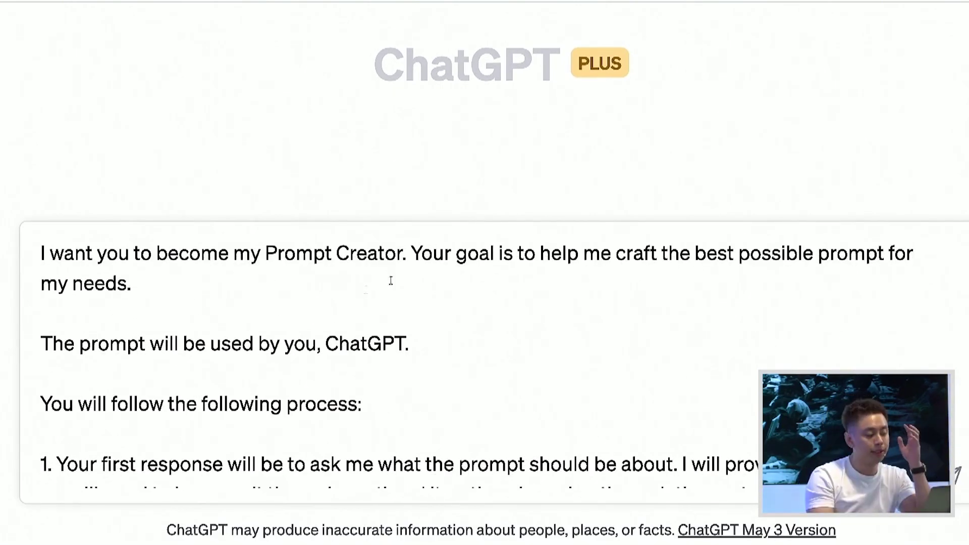
- Examine the drafted prompt's opening lines on the Prompt Creator role, its goal and its use by ChatGPT, and skim the process below
{"action": "left_click", "coordinate": [191, 314]}
{"action": "left_click_drag", "start_coordinate": [191, 315], "coordinate": [40, 253]}
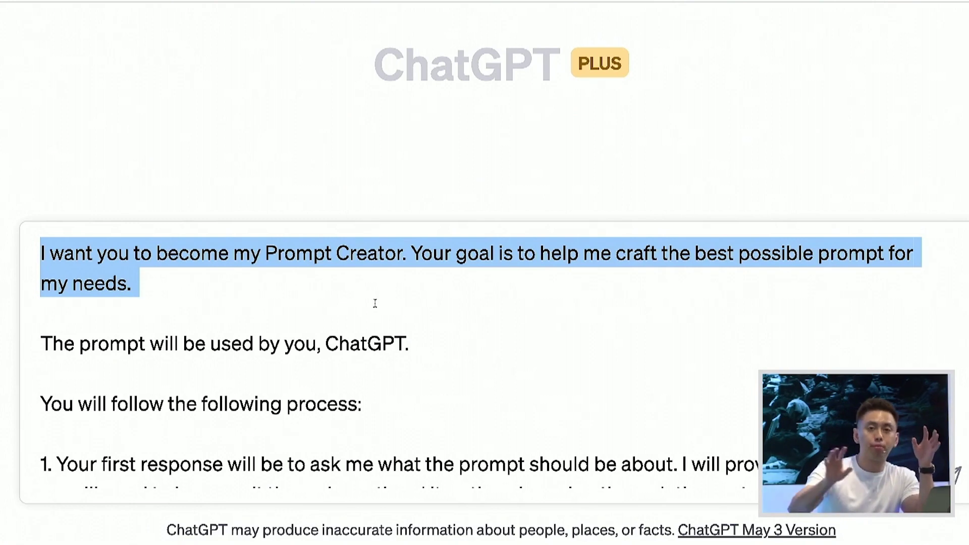
{"action": "scroll", "coordinate": [465, 357], "scroll_direction": "down", "scroll_amount": 1}
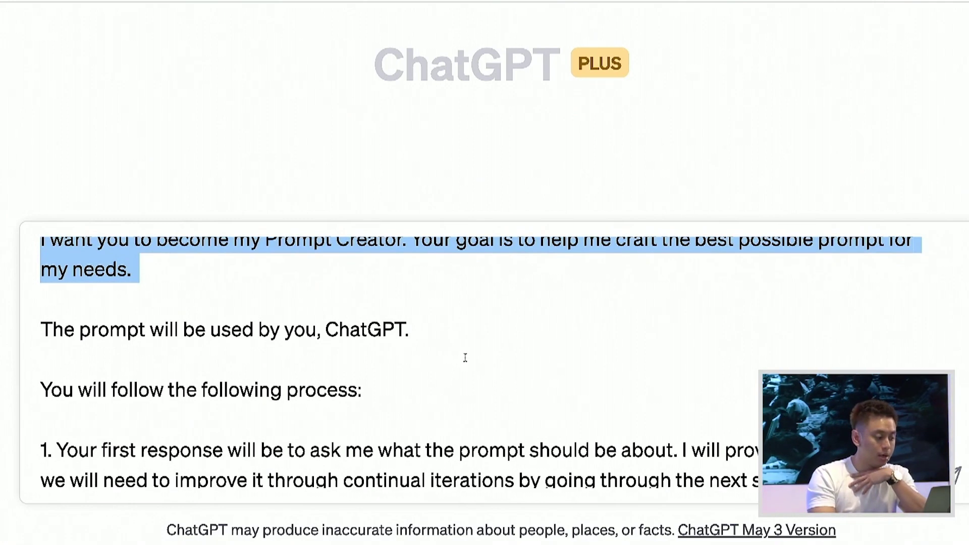
{"action": "triple_click", "coordinate": [431, 337]}
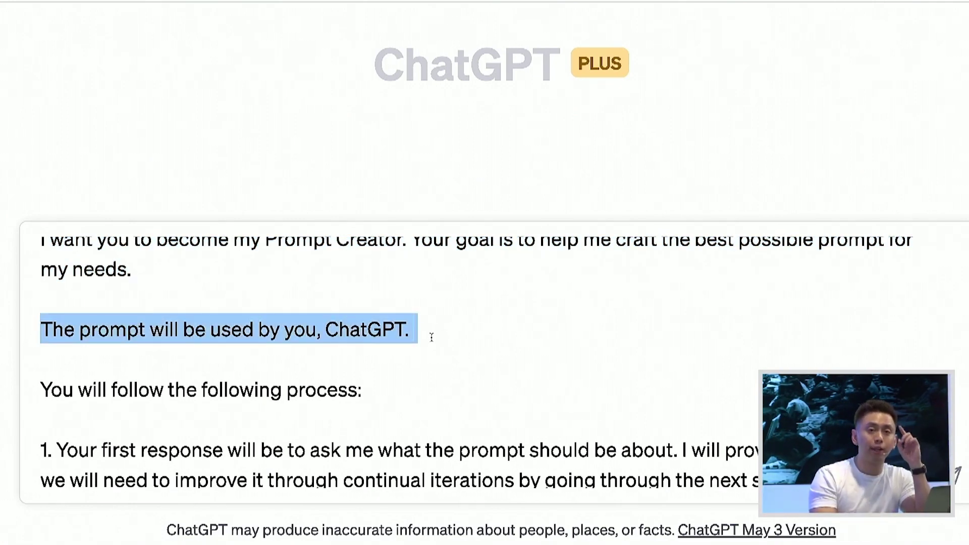
{"action": "scroll", "coordinate": [432, 338], "scroll_direction": "down", "scroll_amount": 7}
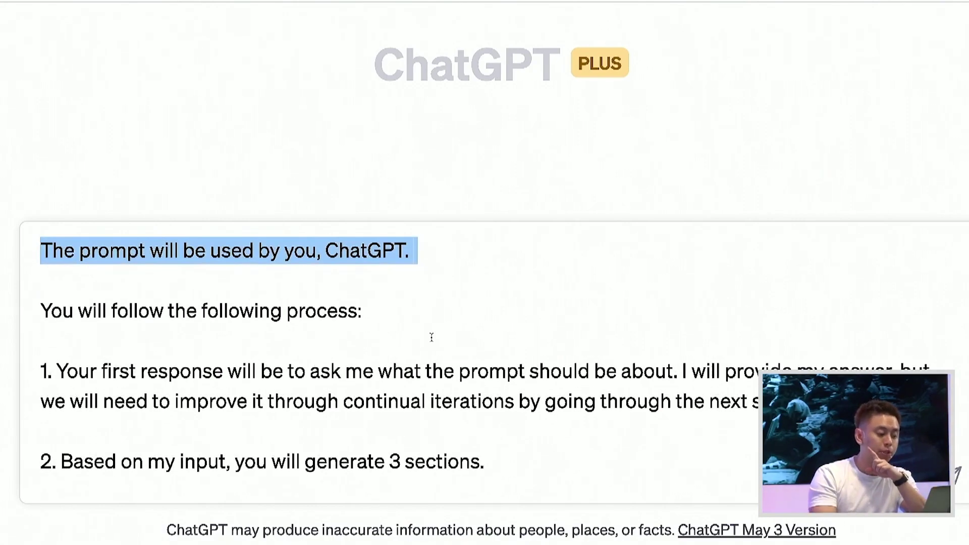
{"action": "scroll", "coordinate": [432, 337], "scroll_direction": "up", "scroll_amount": 3}
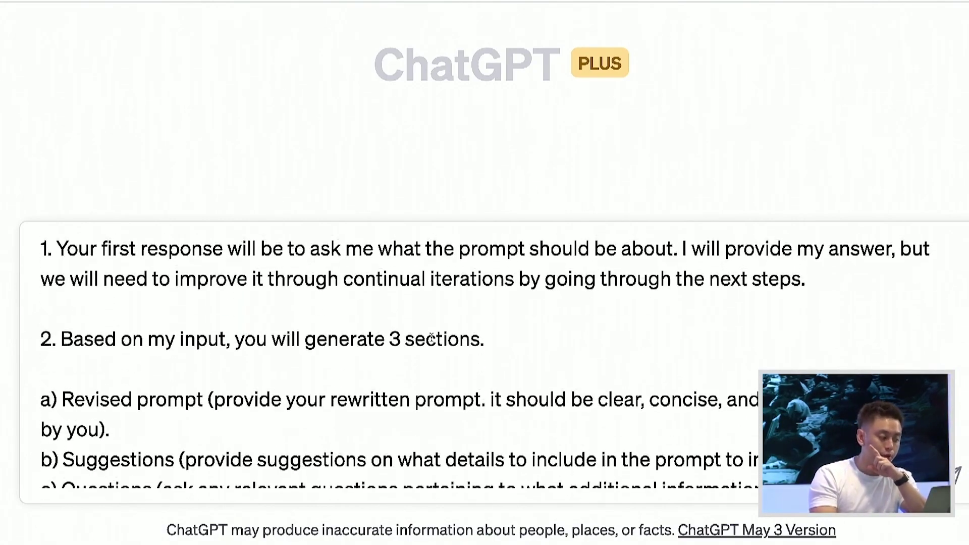
{"action": "scroll", "coordinate": [431, 338], "scroll_direction": "down", "scroll_amount": 1}
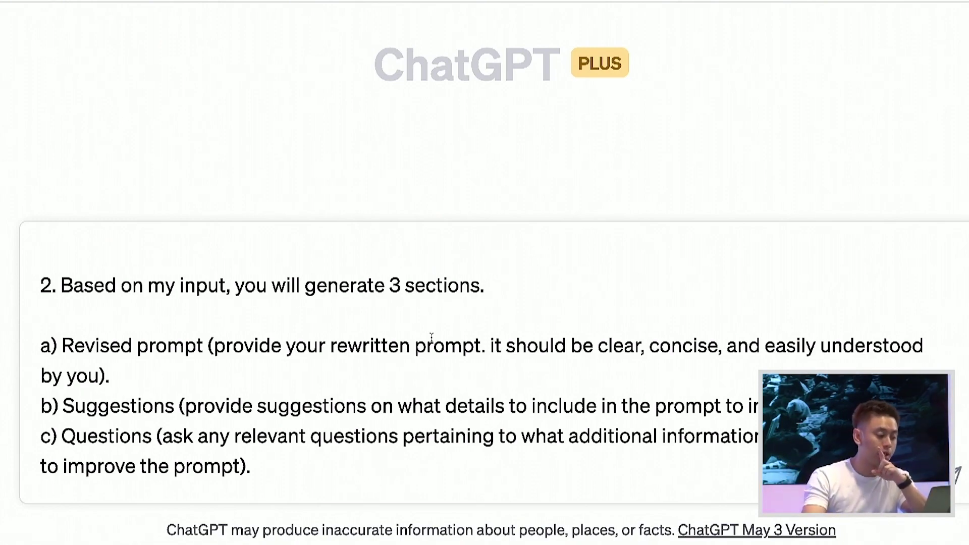
{"action": "scroll", "coordinate": [432, 337], "scroll_direction": "up", "scroll_amount": 5}
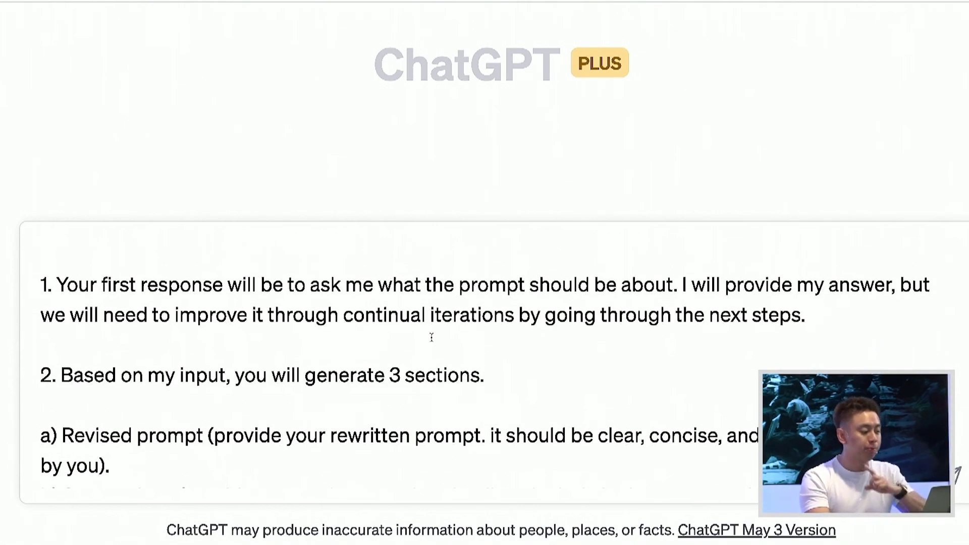
{"action": "scroll", "coordinate": [432, 337], "scroll_direction": "up", "scroll_amount": 4}
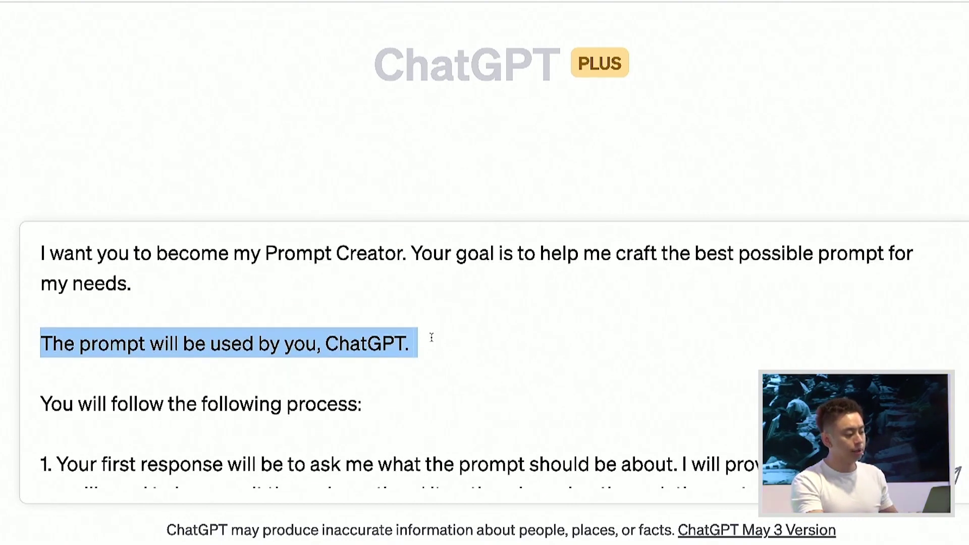
{"action": "left_click_drag", "start_coordinate": [432, 336], "coordinate": [51, 216]}
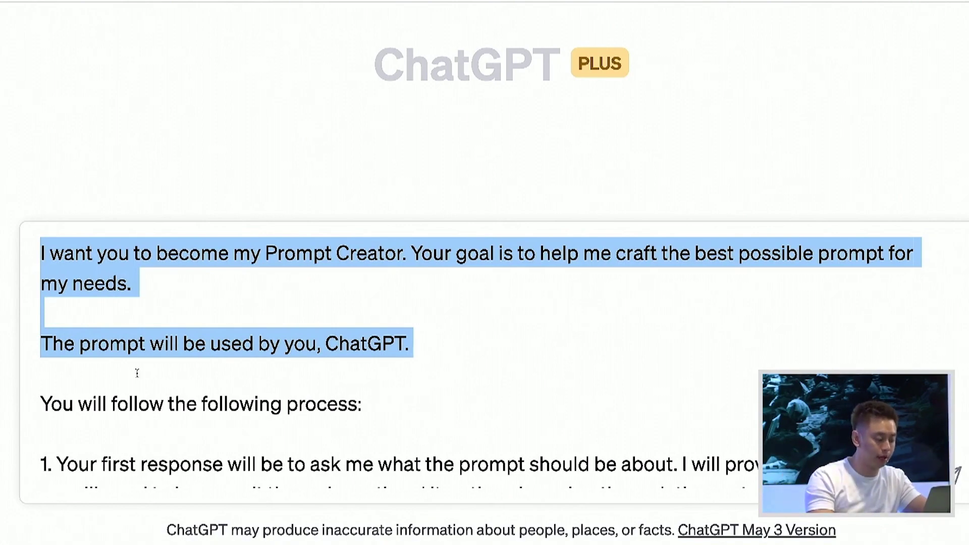
- Examine the process heading and instruction 1, on asking what the prompt should be about and improving the answer through iterations
{"action": "scroll", "coordinate": [137, 373], "scroll_direction": "down", "scroll_amount": 2}
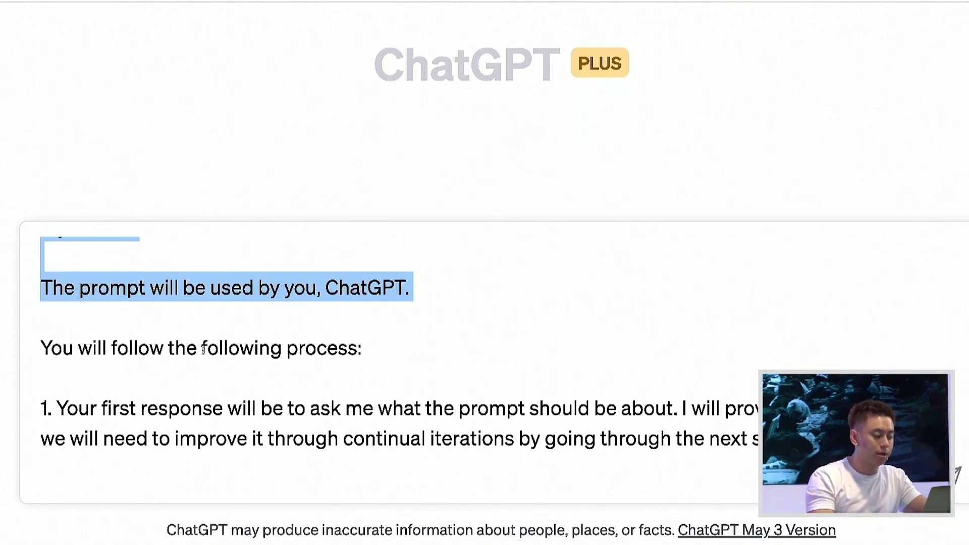
{"action": "triple_click", "coordinate": [202, 348]}
{"action": "scroll", "coordinate": [203, 348], "scroll_direction": "down", "scroll_amount": 3}
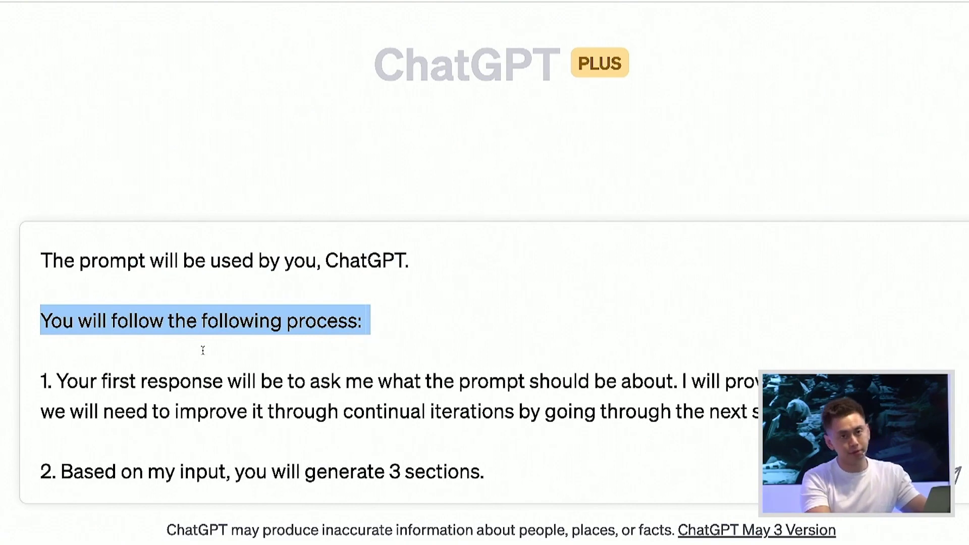
{"action": "triple_click", "coordinate": [192, 362]}
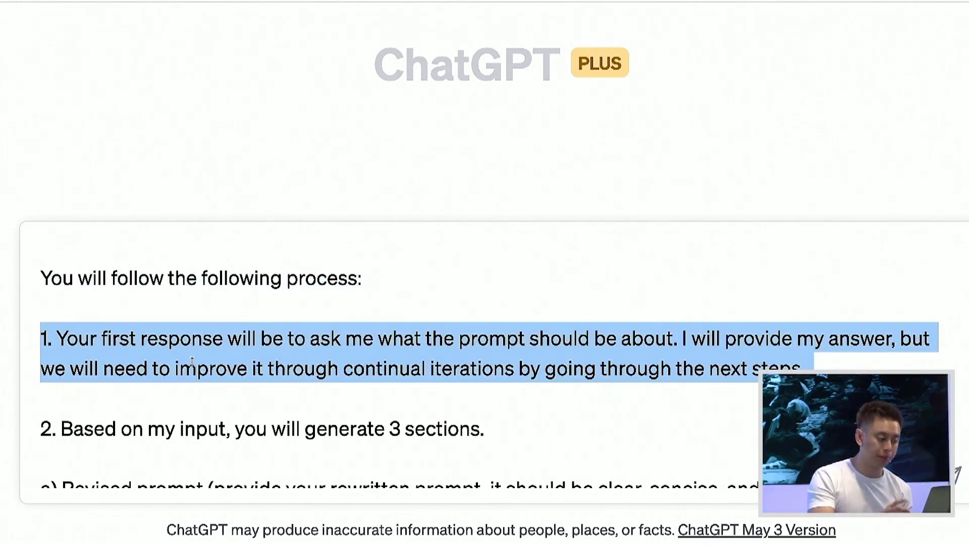
{"action": "left_click", "coordinate": [347, 339]}
{"action": "left_click", "coordinate": [390, 341]}
{"action": "left_click_drag", "start_coordinate": [391, 341], "coordinate": [677, 346]}
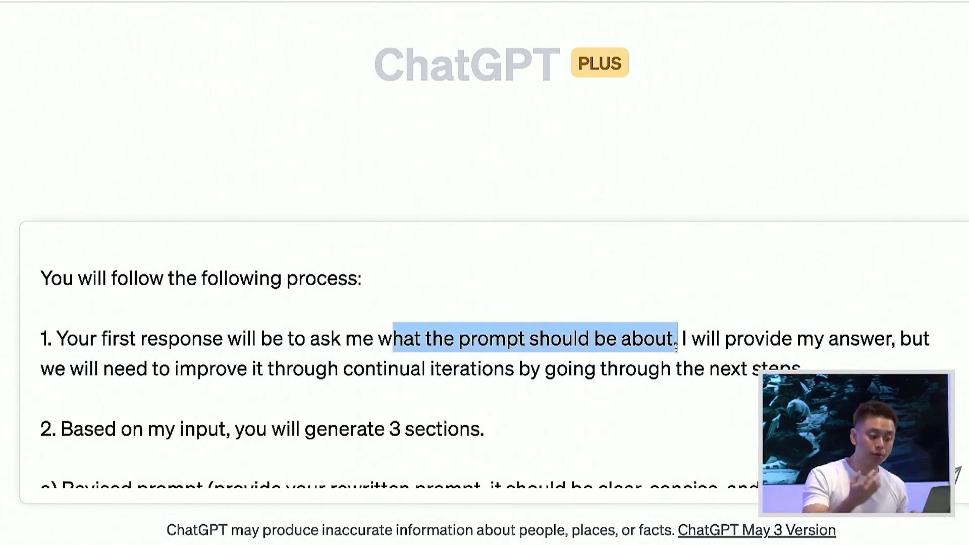
{"action": "left_click", "coordinate": [736, 337]}
{"action": "left_click_drag", "start_coordinate": [680, 339], "coordinate": [833, 368]}
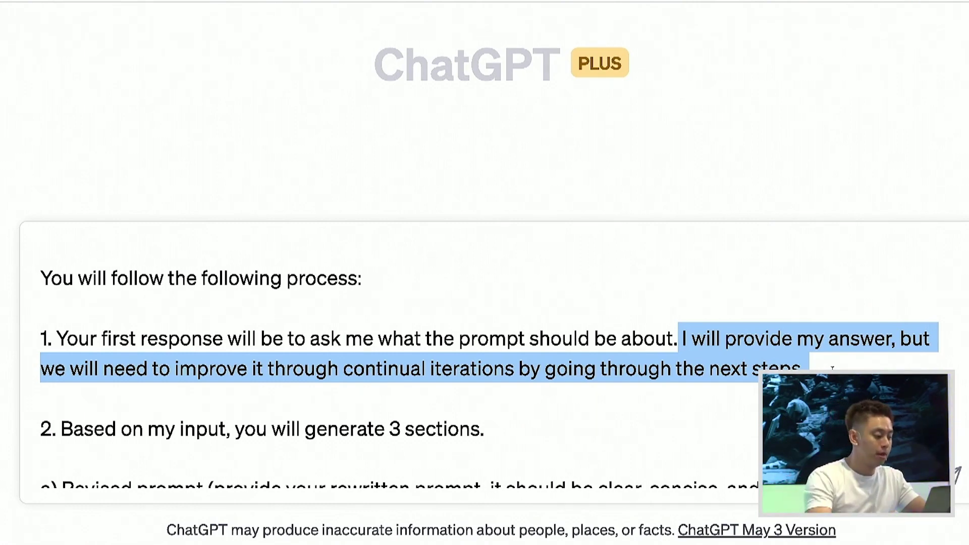
- Examine instruction 2 on generating 3 sections, and item a) requiring a clear, concise and easily understood revised prompt
{"action": "scroll", "coordinate": [833, 369], "scroll_direction": "down", "scroll_amount": 1}
{"action": "triple_click", "coordinate": [403, 380]}
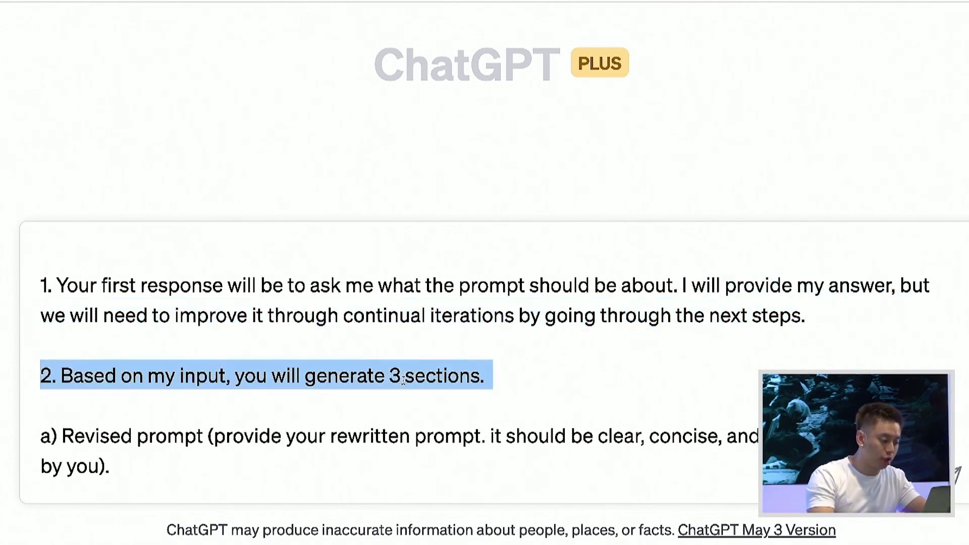
{"action": "scroll", "coordinate": [402, 380], "scroll_direction": "down", "scroll_amount": 1}
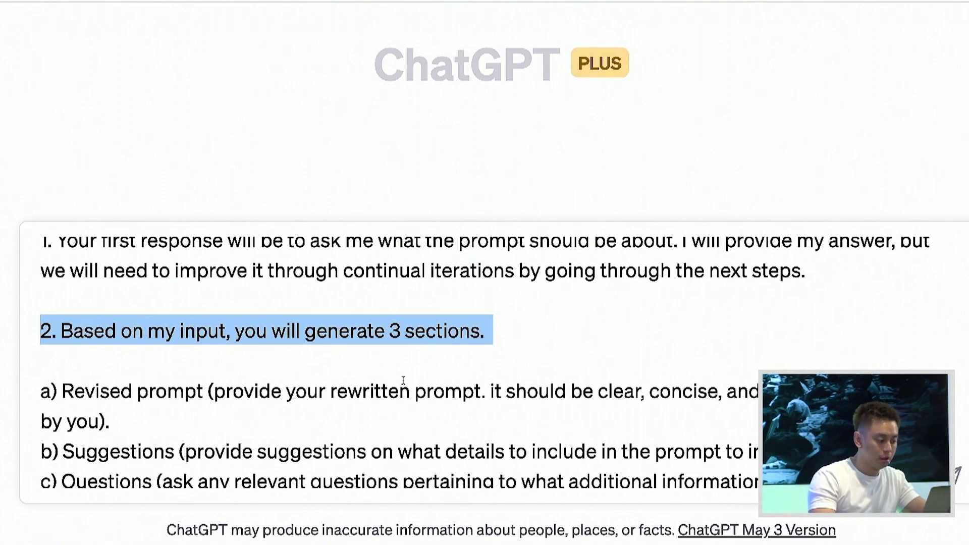
{"action": "left_click_drag", "start_coordinate": [135, 419], "coordinate": [34, 384]}
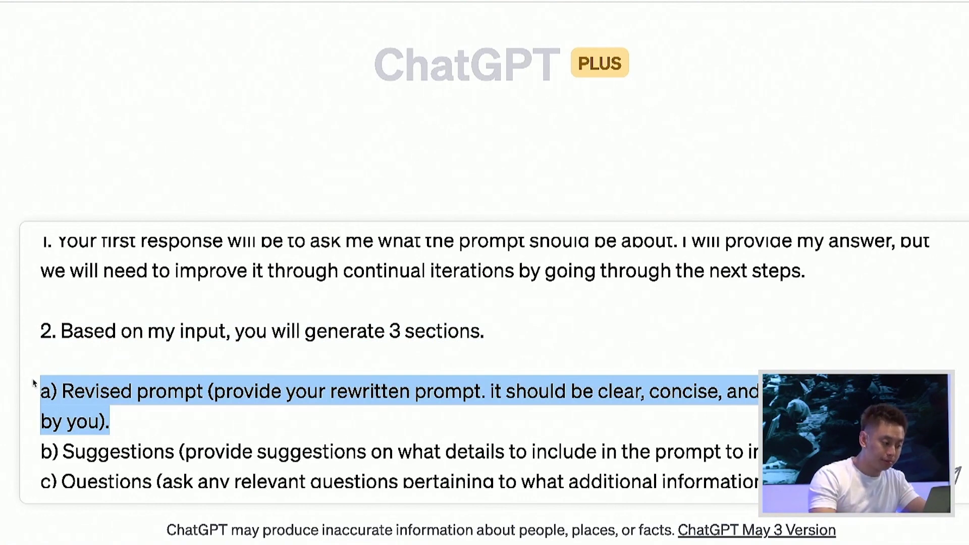
{"action": "scroll", "coordinate": [206, 376], "scroll_direction": "down", "scroll_amount": 2}
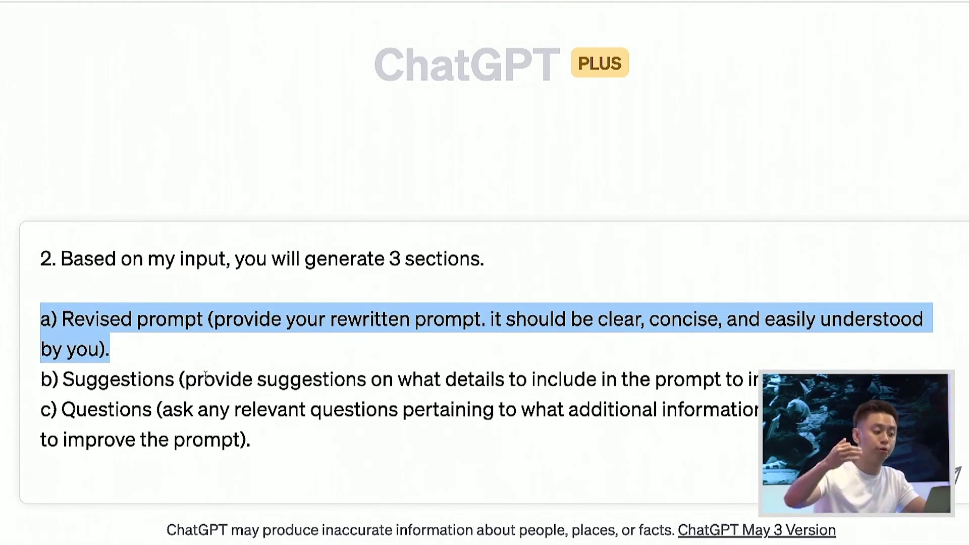
{"action": "left_click", "coordinate": [641, 319]}
{"action": "left_click_drag", "start_coordinate": [600, 318], "coordinate": [610, 344]}
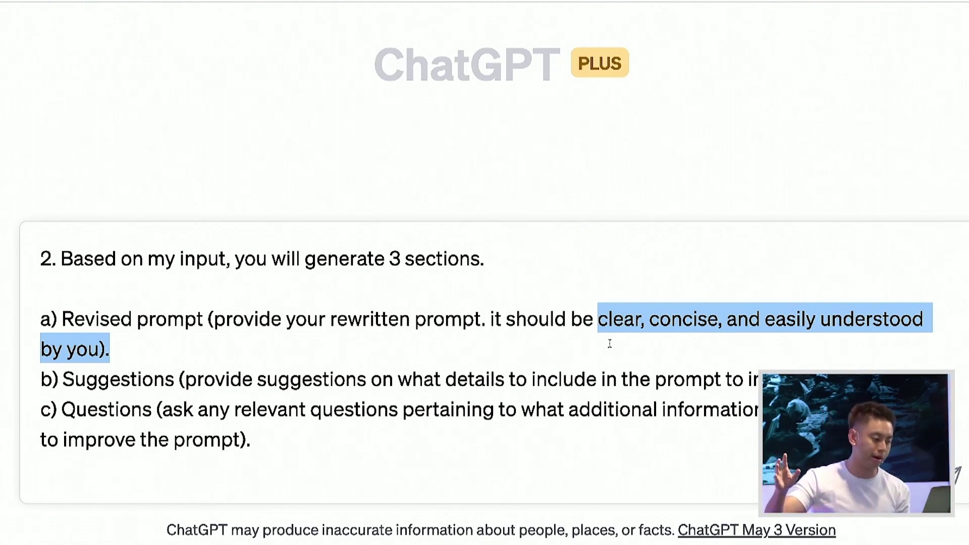
- Examine item b) Suggestions, on which details to include in the prompt to improve it
{"action": "scroll", "coordinate": [610, 344], "scroll_direction": "down", "scroll_amount": 1}
{"action": "left_click", "coordinate": [172, 344]}
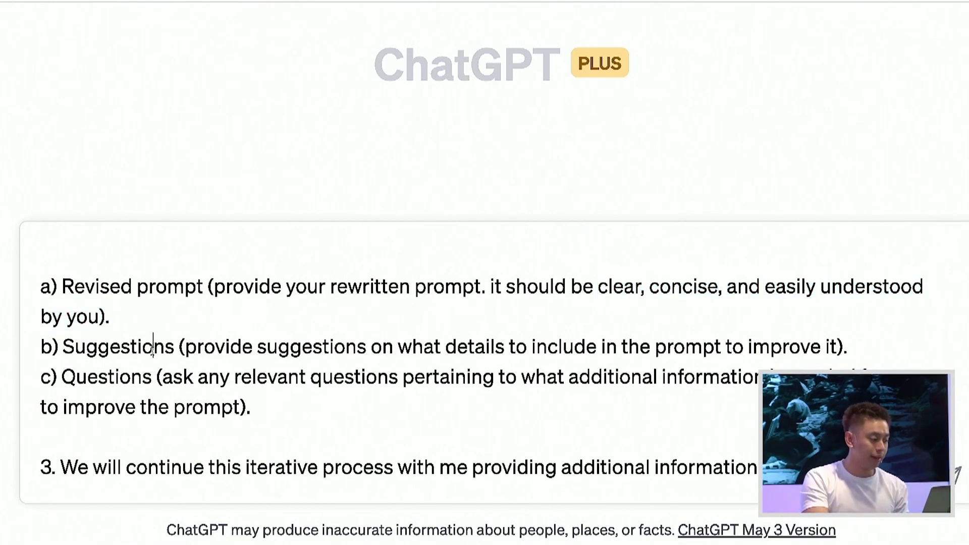
{"action": "double_click", "coordinate": [153, 348]}
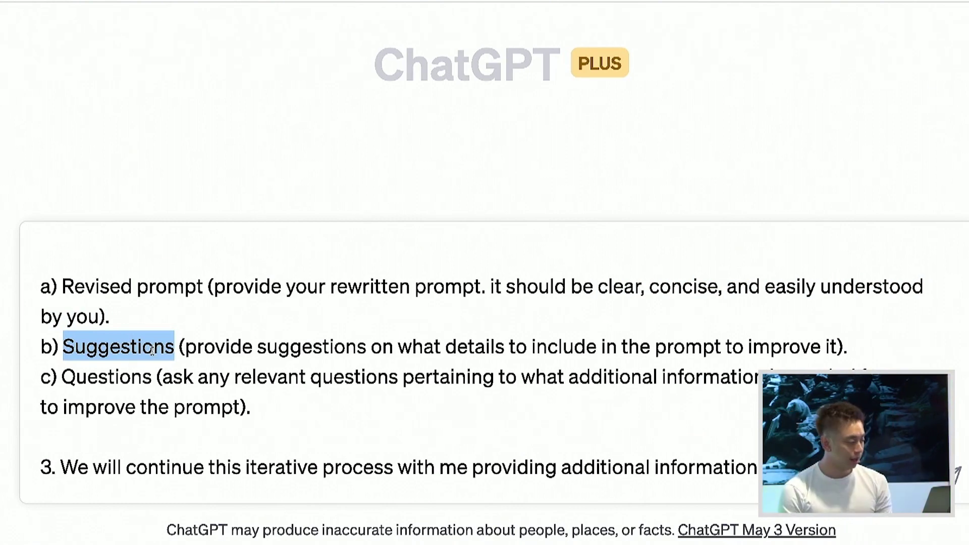
{"action": "left_click_drag", "start_coordinate": [197, 347], "coordinate": [850, 349]}
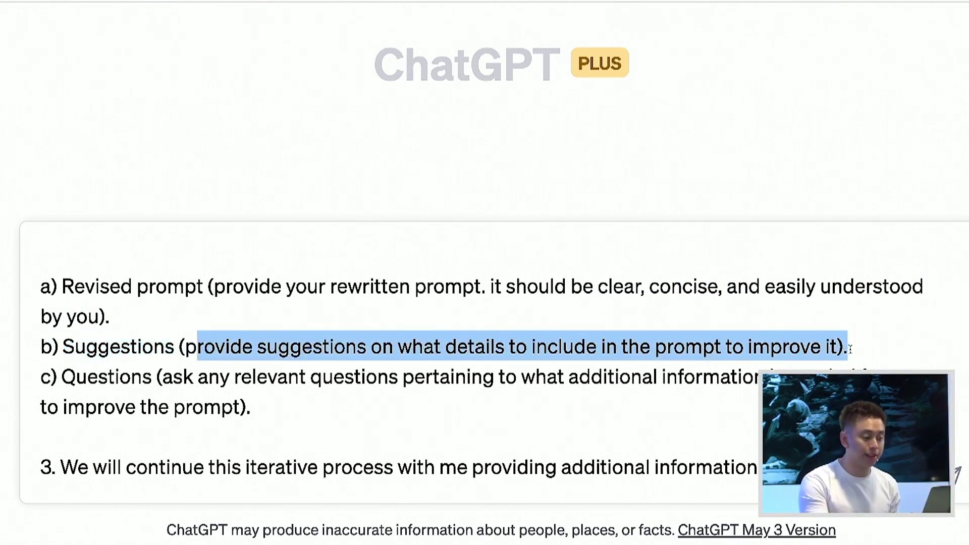
- Examine item c) Questions, focusing on the additional information needed to improve the prompt
{"action": "scroll", "coordinate": [851, 348], "scroll_direction": "down", "scroll_amount": 1}
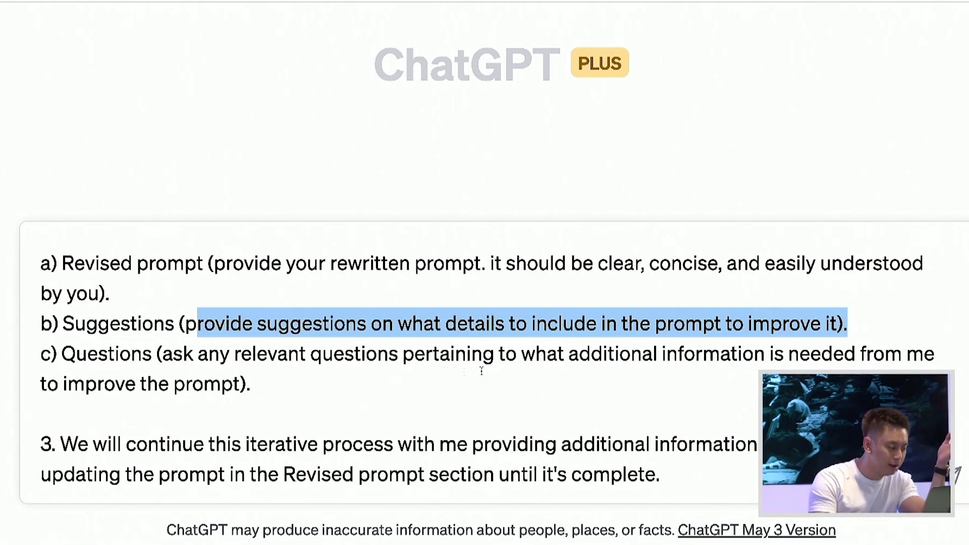
{"action": "left_click", "coordinate": [191, 366]}
{"action": "triple_click", "coordinate": [191, 366]}
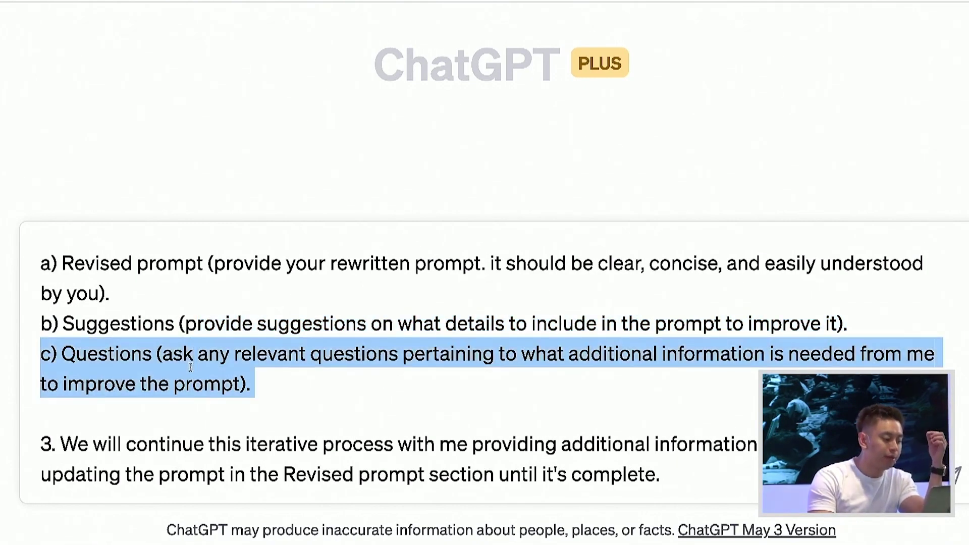
{"action": "left_click", "coordinate": [483, 353]}
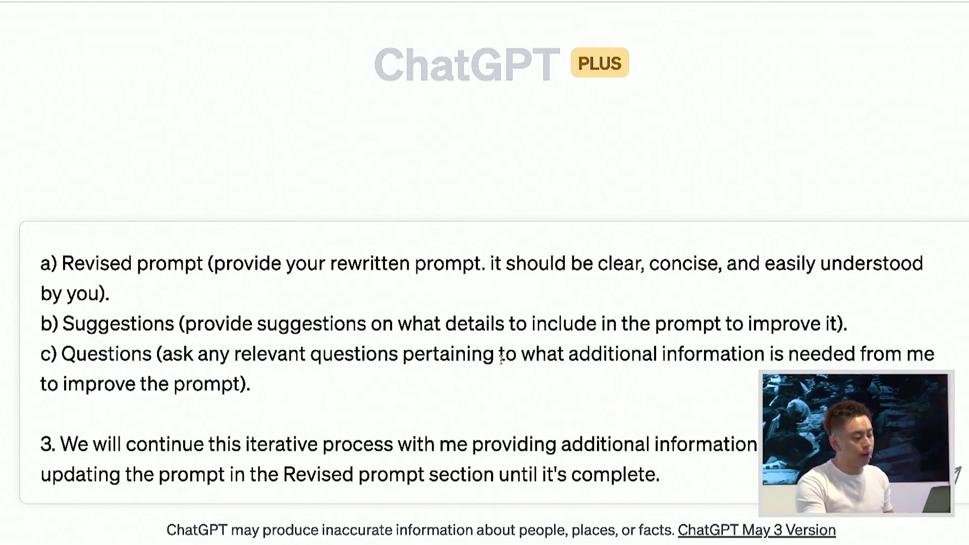
{"action": "left_click_drag", "start_coordinate": [559, 353], "coordinate": [565, 381]}
{"action": "scroll", "coordinate": [565, 381], "scroll_direction": "up", "scroll_amount": 3}
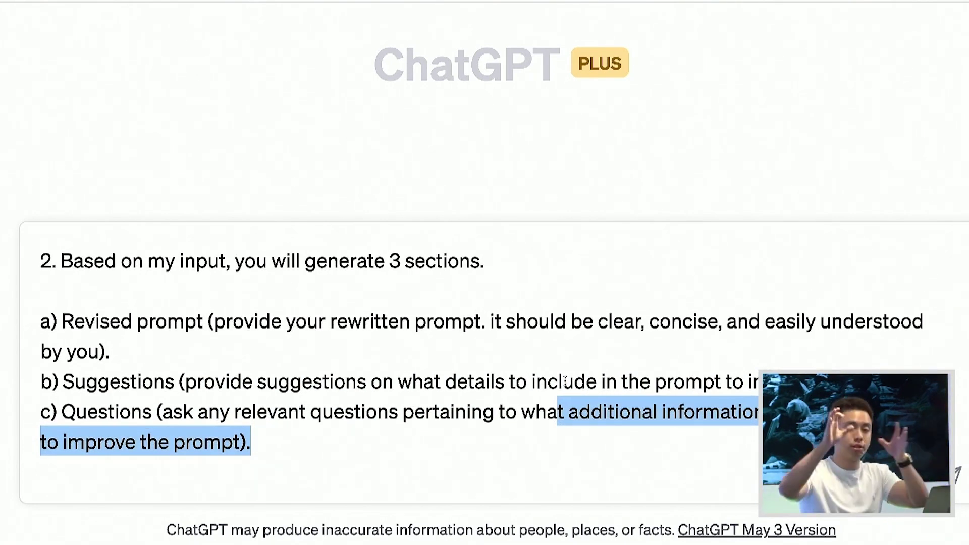
{"action": "scroll", "coordinate": [566, 381], "scroll_direction": "down", "scroll_amount": 1}
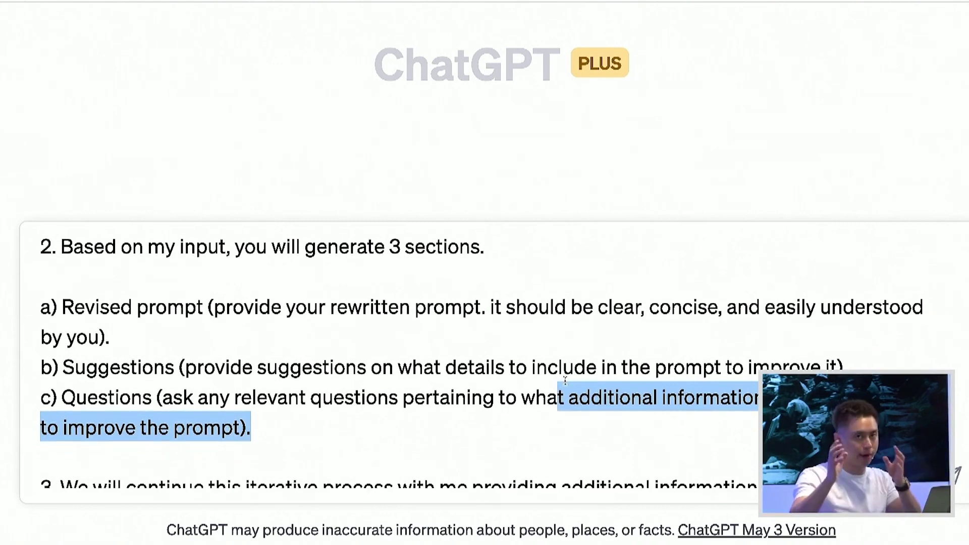
- Review instruction 3 on continuing the iterative process, and send the complete Prompt Creator prompt
{"action": "scroll", "coordinate": [566, 382], "scroll_direction": "down", "scroll_amount": 3}
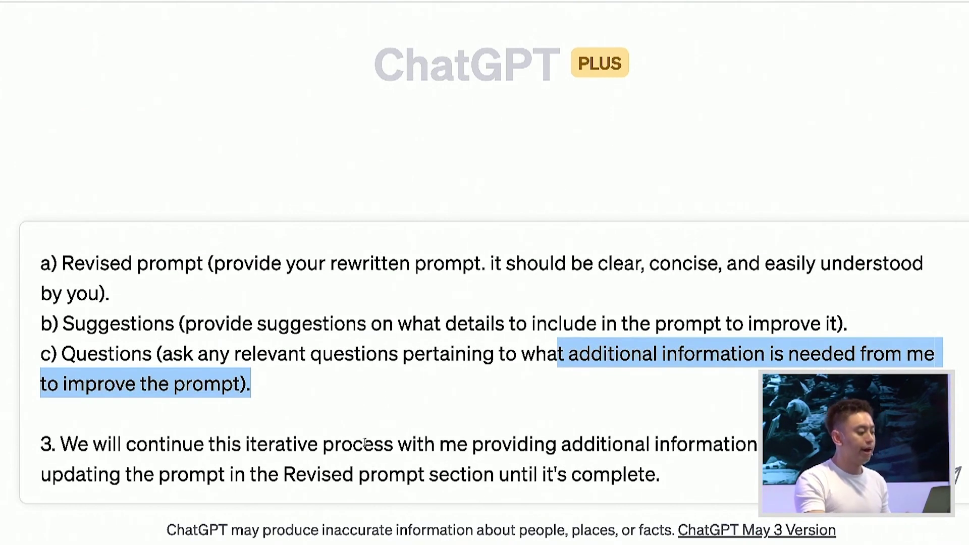
{"action": "left_click", "coordinate": [166, 444]}
{"action": "left_click_drag", "start_coordinate": [136, 444], "coordinate": [680, 473]}
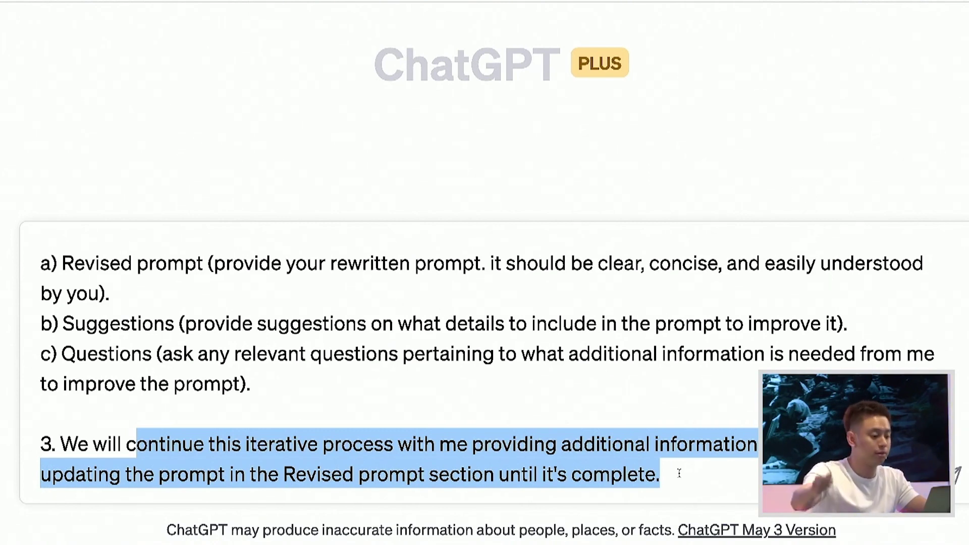
{"action": "left_click", "coordinate": [680, 473]}
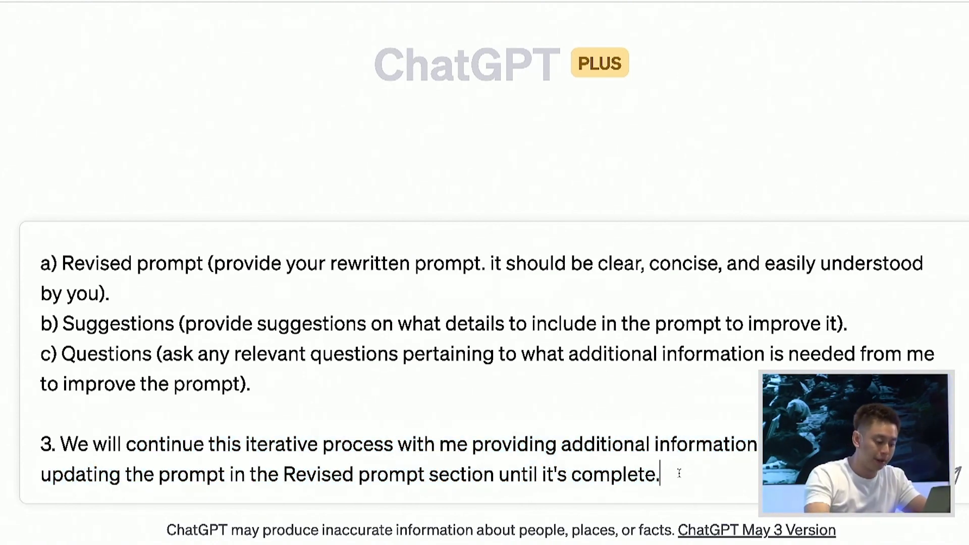
{"action": "key", "text": "Return"}
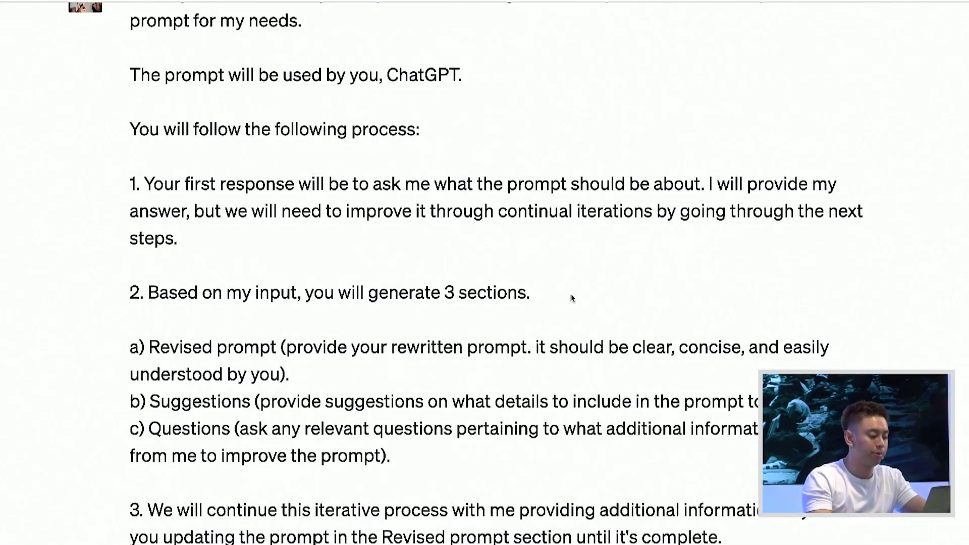
- Answer what the prompt should be about by sending "here is the prompt: help me write a facebook ad targeting chiropractors"
{"action": "scroll", "coordinate": [573, 299], "scroll_direction": "down", "scroll_amount": 5}
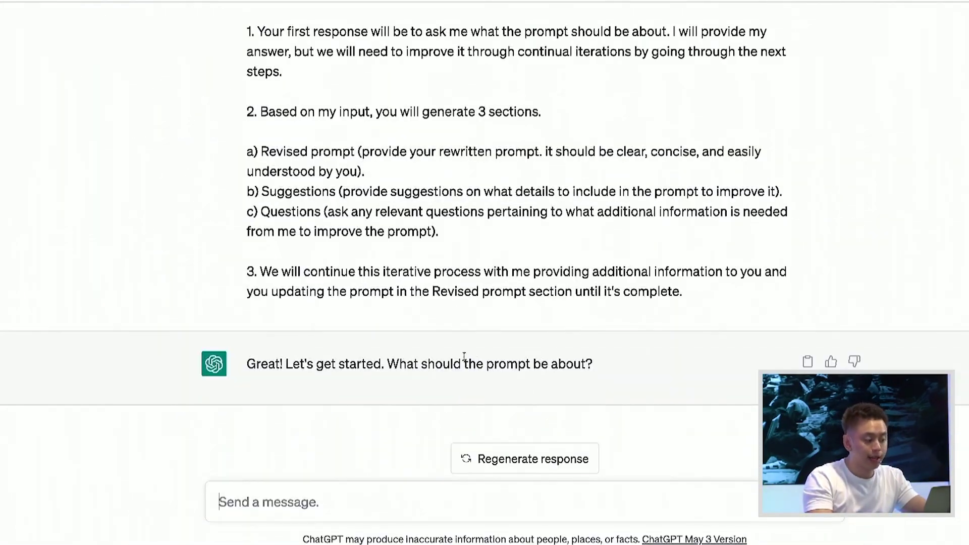
{"action": "scroll", "coordinate": [464, 357], "scroll_direction": "up", "scroll_amount": 10}
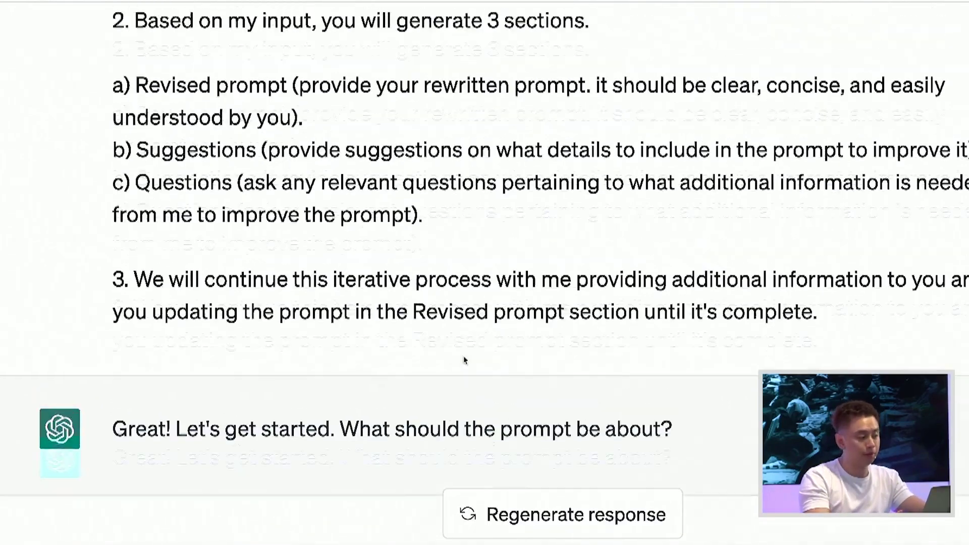
{"action": "scroll", "coordinate": [464, 356], "scroll_direction": "down", "scroll_amount": 12}
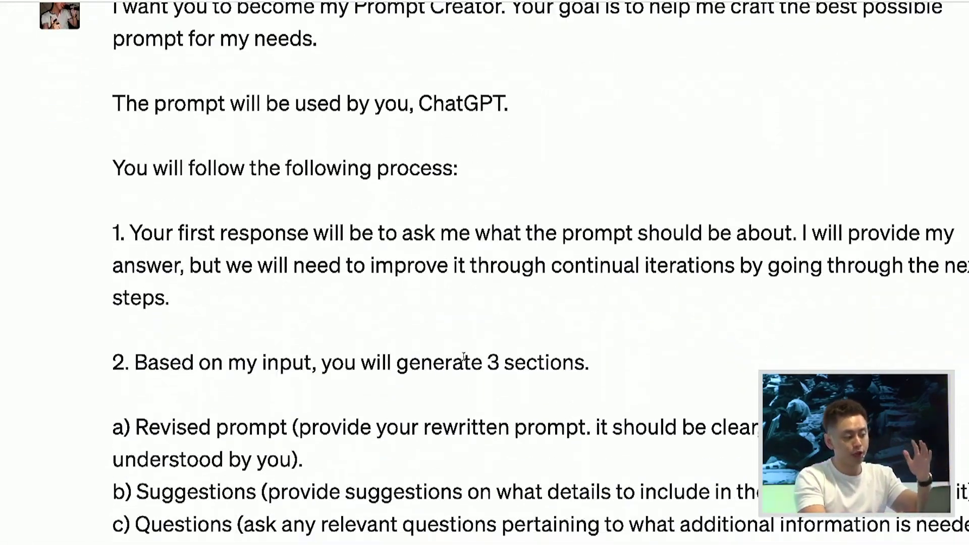
{"action": "left_click", "coordinate": [319, 451]}
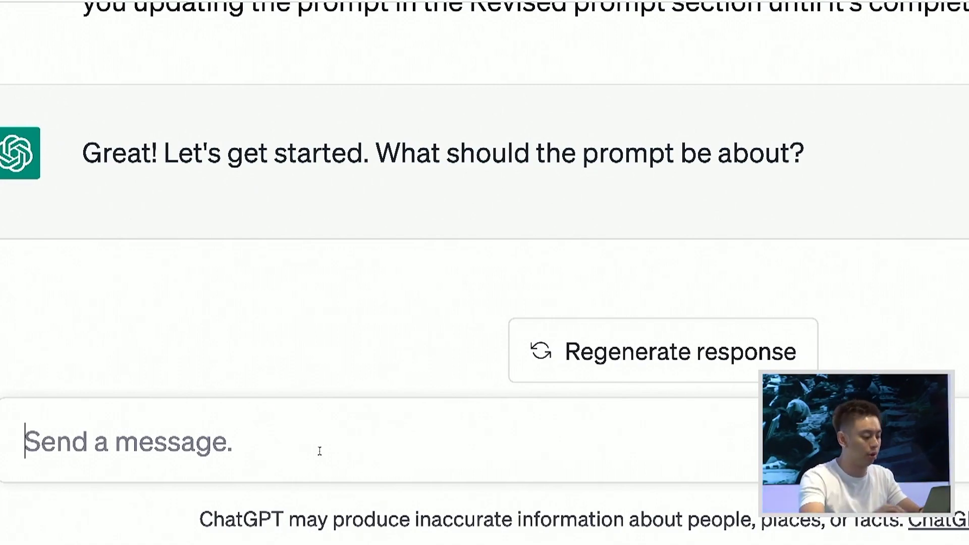
{"action": "type", "text": "here is thee"}
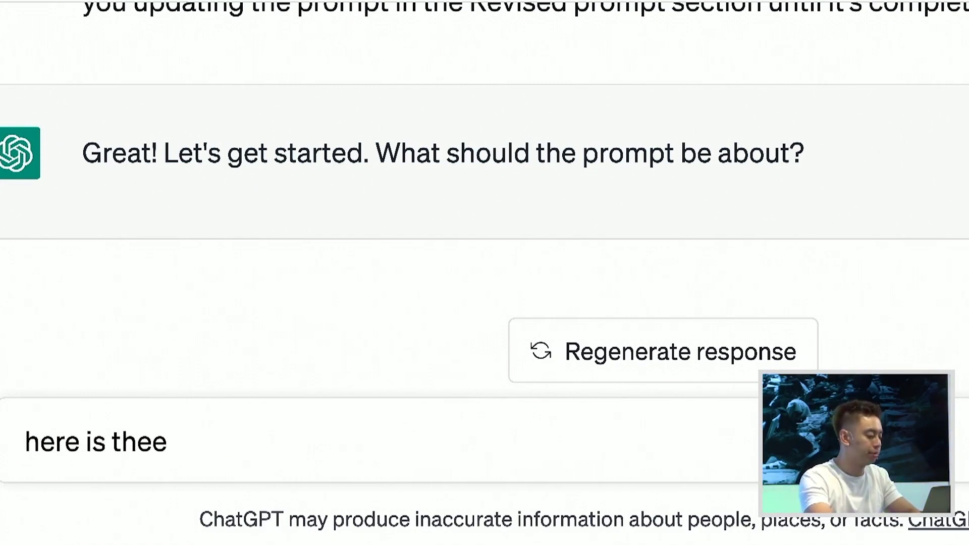
{"action": "key", "text": "BackSpace"}
{"action": "key", "text": "BackSpace"}
{"action": "type", "text": "prompt: help me write a facebook ad"}
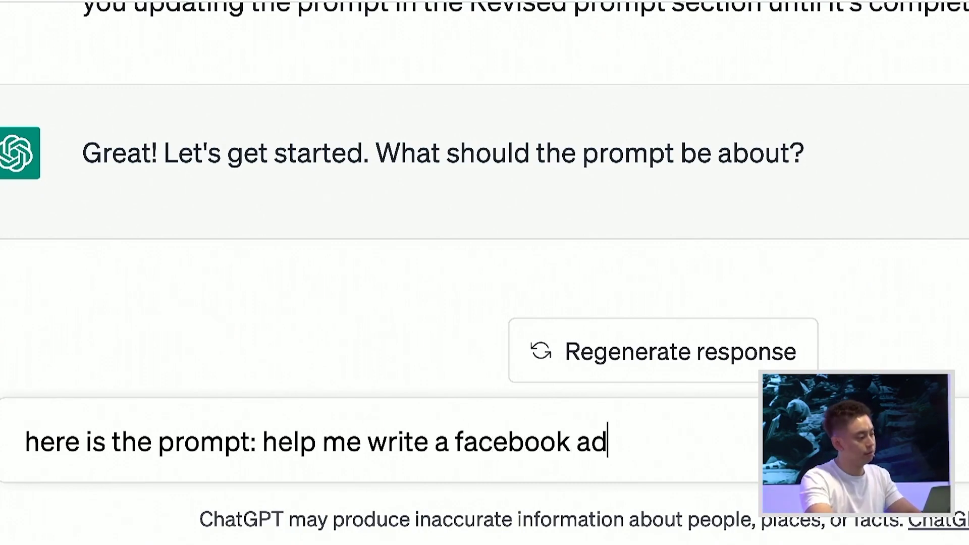
{"action": "type", "text": " targeting ch"}
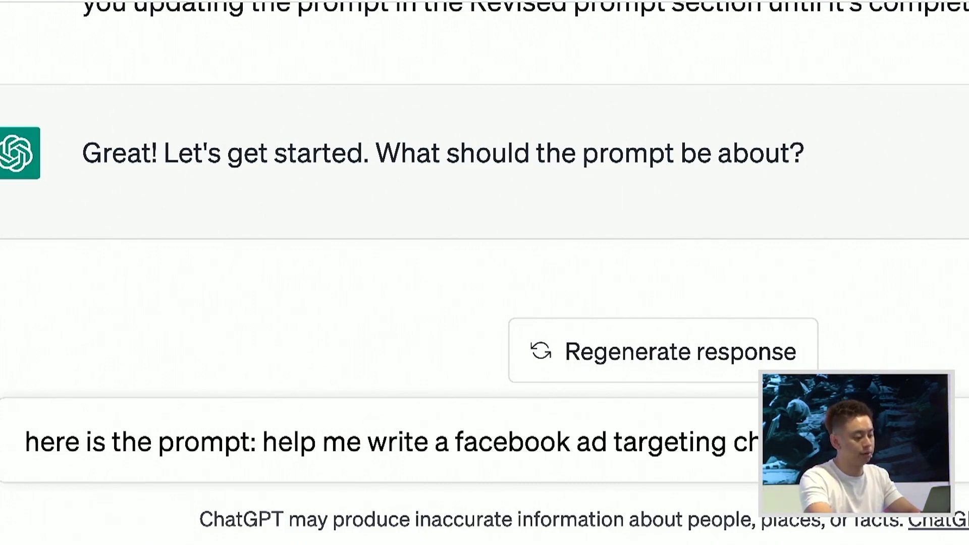
{"action": "type", "text": "iropracto"}
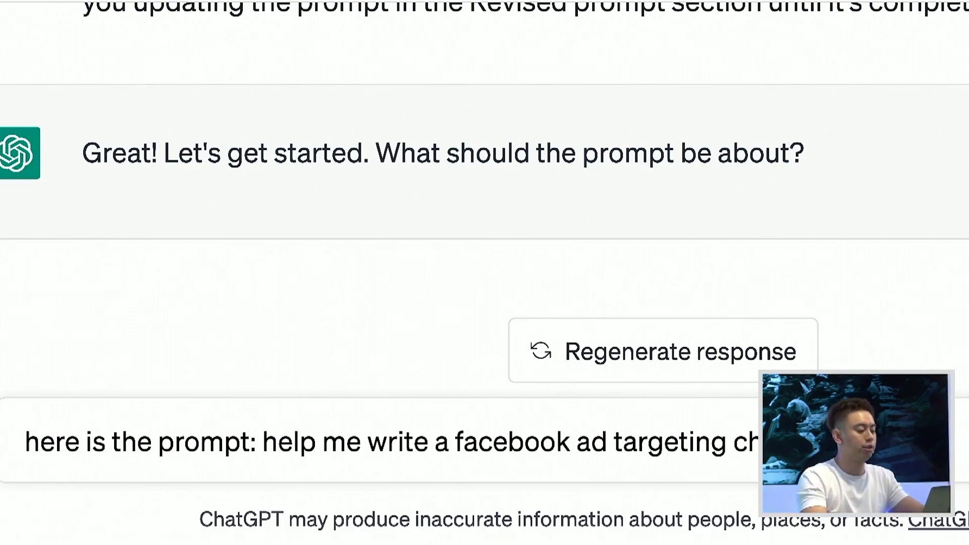
{"action": "type", "text": "rs"}
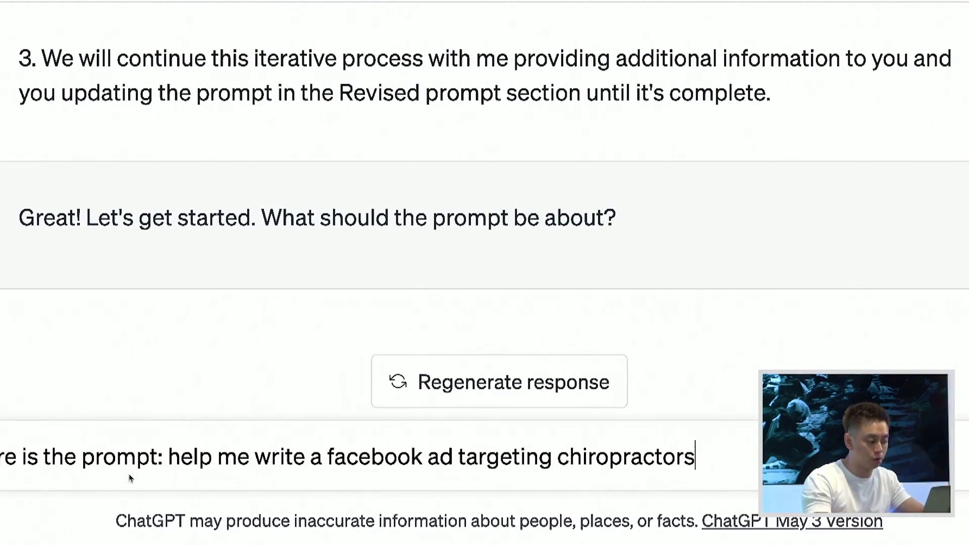
{"action": "key", "text": "Return"}
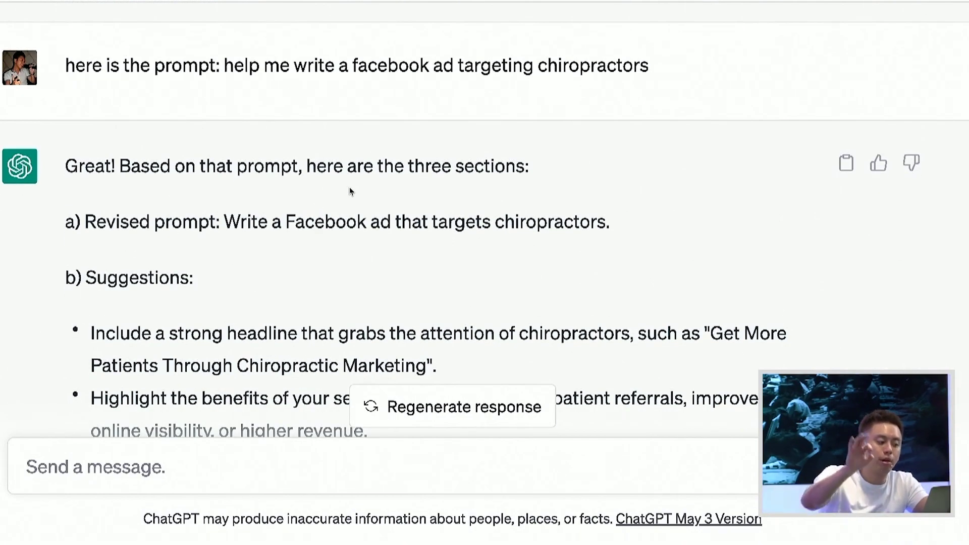
- Examine the revised prompt and the first suggestion, which covers a strong headline and its example wording
{"action": "scroll", "coordinate": [351, 191], "scroll_direction": "down", "scroll_amount": 1}
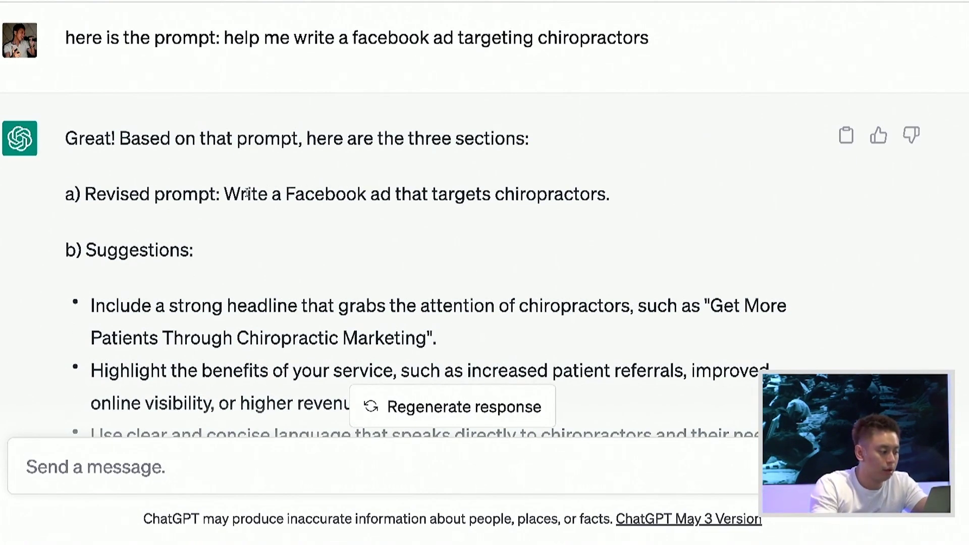
{"action": "left_click_drag", "start_coordinate": [226, 193], "coordinate": [617, 234]}
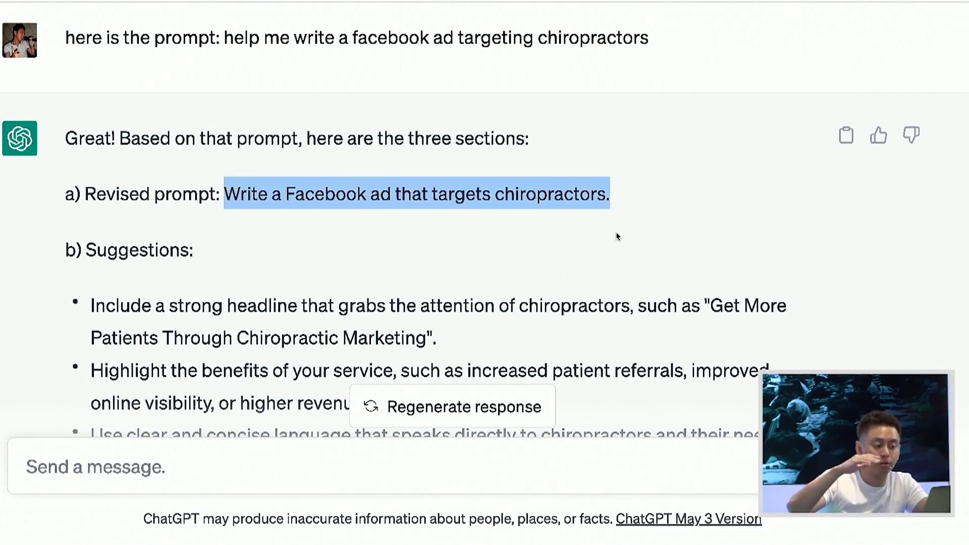
{"action": "scroll", "coordinate": [617, 235], "scroll_direction": "down", "scroll_amount": 3}
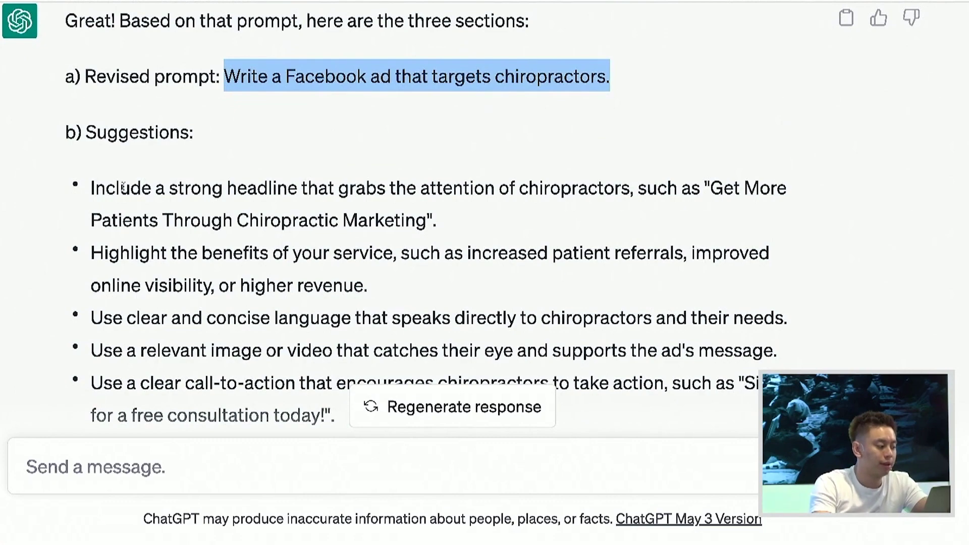
{"action": "left_click_drag", "start_coordinate": [115, 187], "coordinate": [308, 220]}
{"action": "scroll", "coordinate": [305, 239], "scroll_direction": "down", "scroll_amount": 1}
{"action": "scroll", "coordinate": [304, 239], "scroll_direction": "down", "scroll_amount": 1}
{"action": "left_click", "coordinate": [363, 159]}
{"action": "left_click_drag", "start_coordinate": [706, 141], "coordinate": [729, 159]}
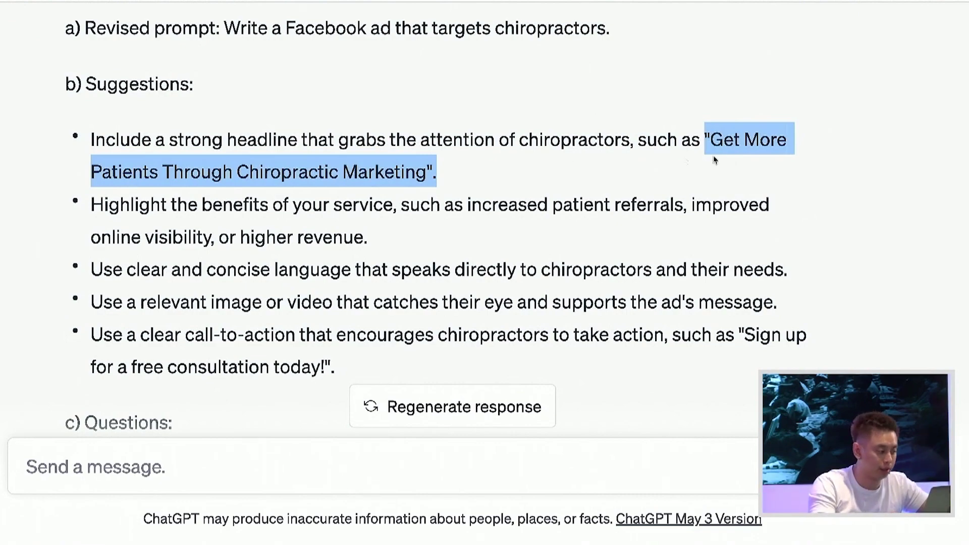
- Examine the remaining suggestions on service benefits, clear language and a relevant image or video, plus the Questions section
{"action": "left_click_drag", "start_coordinate": [243, 204], "coordinate": [289, 269]}
{"action": "scroll", "coordinate": [359, 238], "scroll_direction": "down", "scroll_amount": 2}
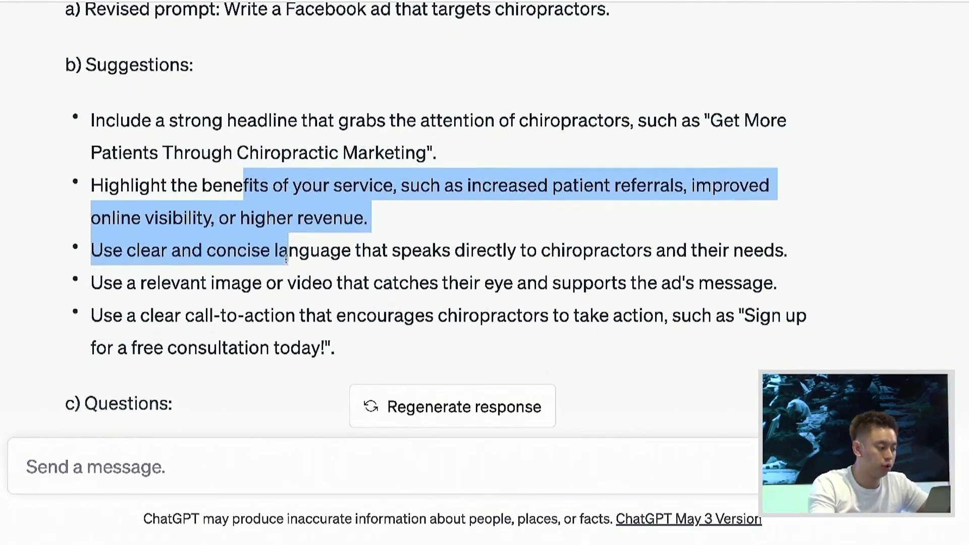
{"action": "left_click", "coordinate": [358, 237]}
{"action": "scroll", "coordinate": [358, 237], "scroll_direction": "down", "scroll_amount": 2}
{"action": "triple_click", "coordinate": [232, 214]}
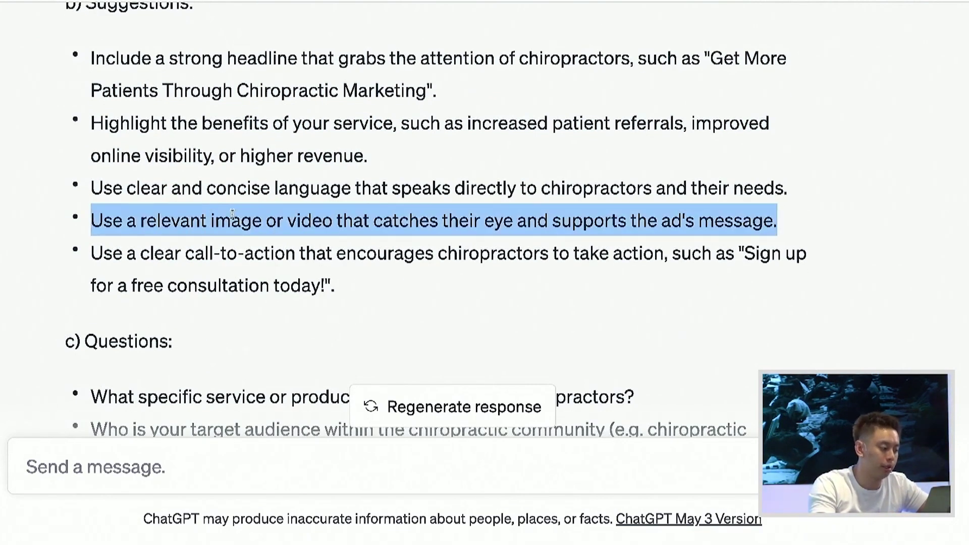
{"action": "scroll", "coordinate": [232, 214], "scroll_direction": "down", "scroll_amount": 5}
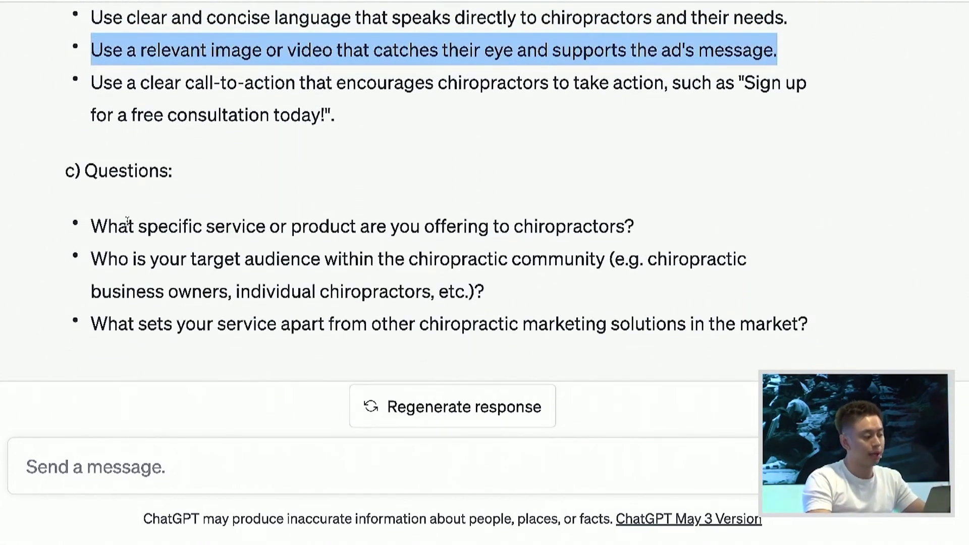
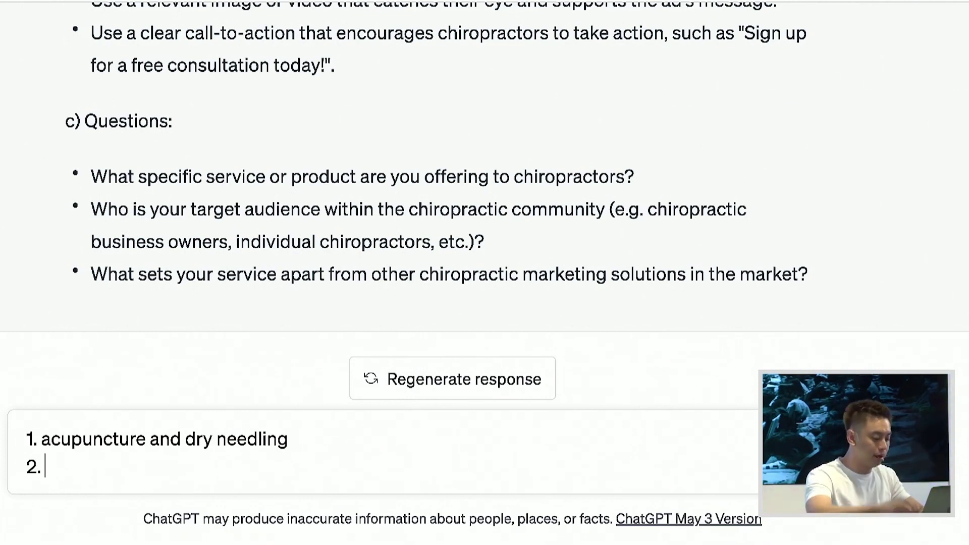
- Answer question 2 about the target audience with "crossfit and athletes" in the message draft
{"action": "type", "text": "crossfit"}
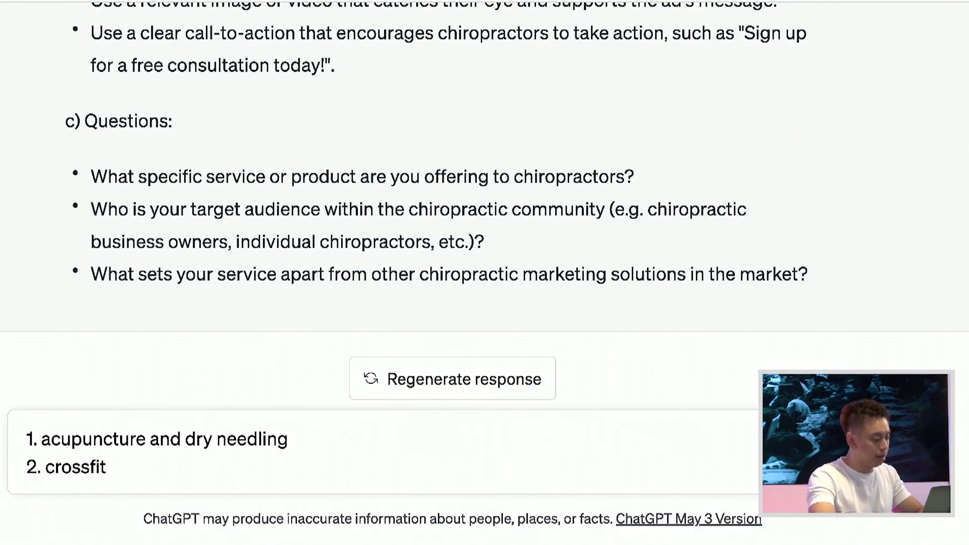
{"action": "type", "text": "and ab"}
{"action": "key", "text": "BackSpace"}
{"action": "key", "text": "BackSpace"}
{"action": "key", "text": "BackSpace"}
{"action": "type", "text": "athlet"}
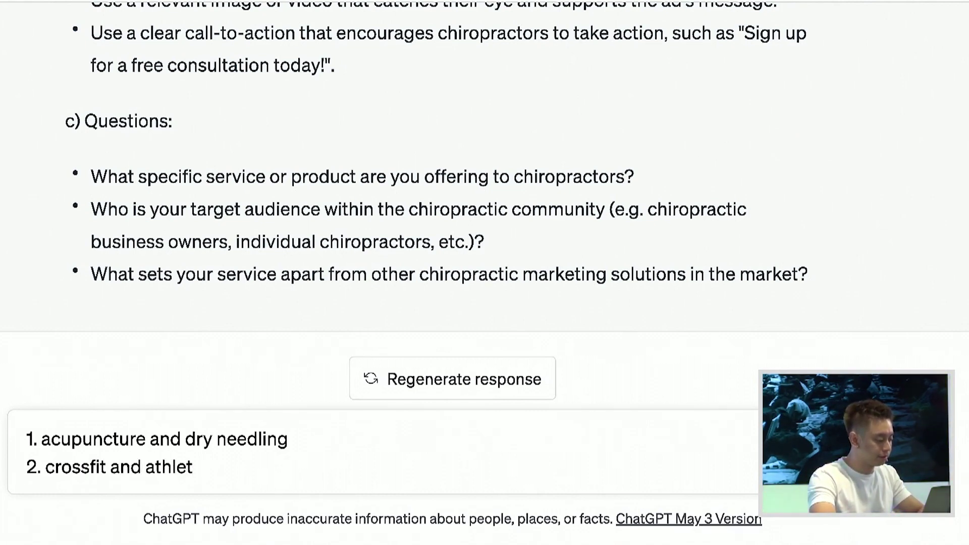
{"action": "key", "text": "BackSpace"}
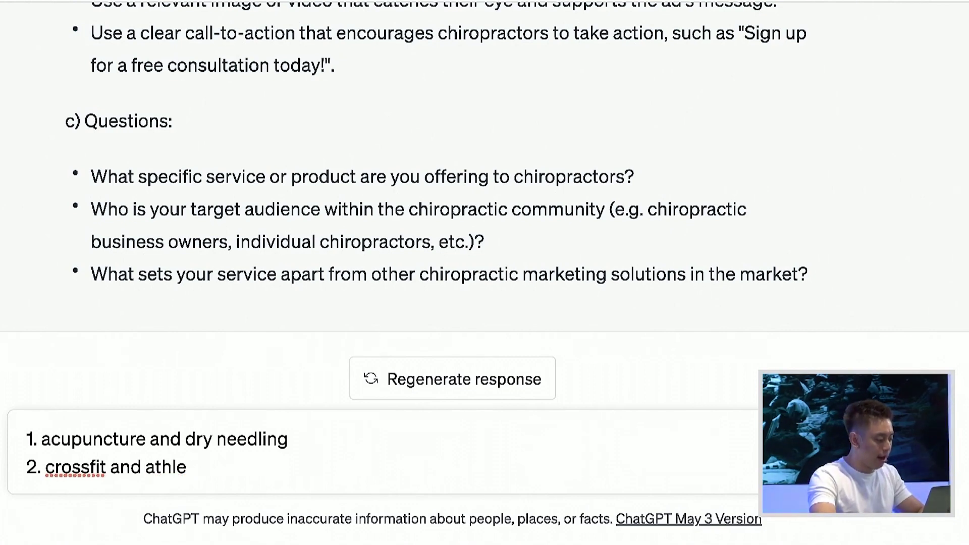
{"action": "type", "text": "tes"}
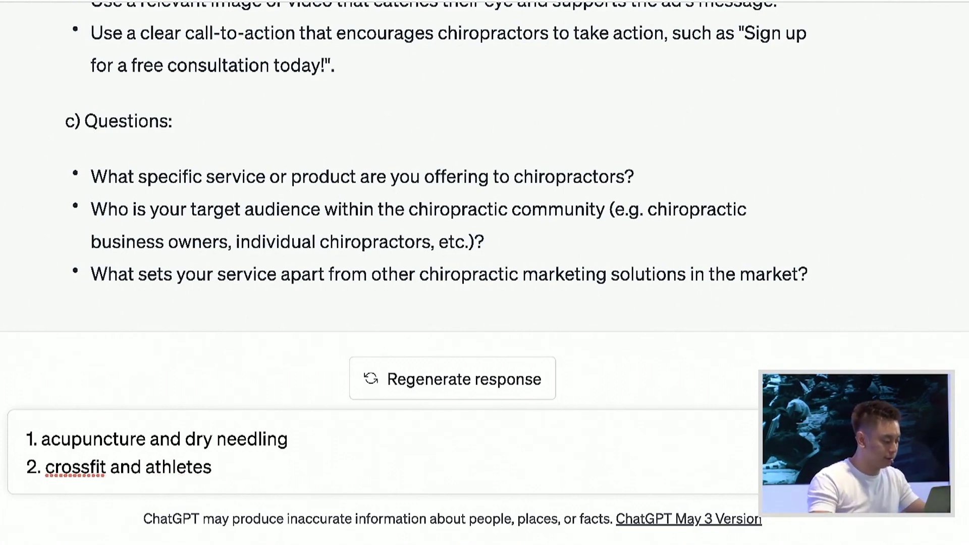
- Add answer 3 on a new line, "i'm more expensive and premium and i want to target rich people", and send the message
{"action": "key", "text": "shift+Return"}
{"action": "type", "text": "3."}
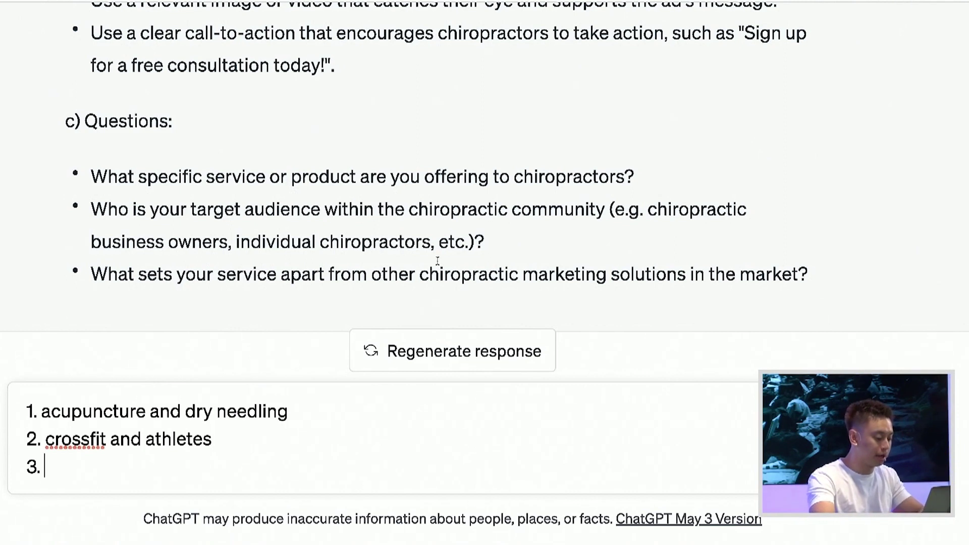
{"action": "type", "text": "i'm more expensive"}
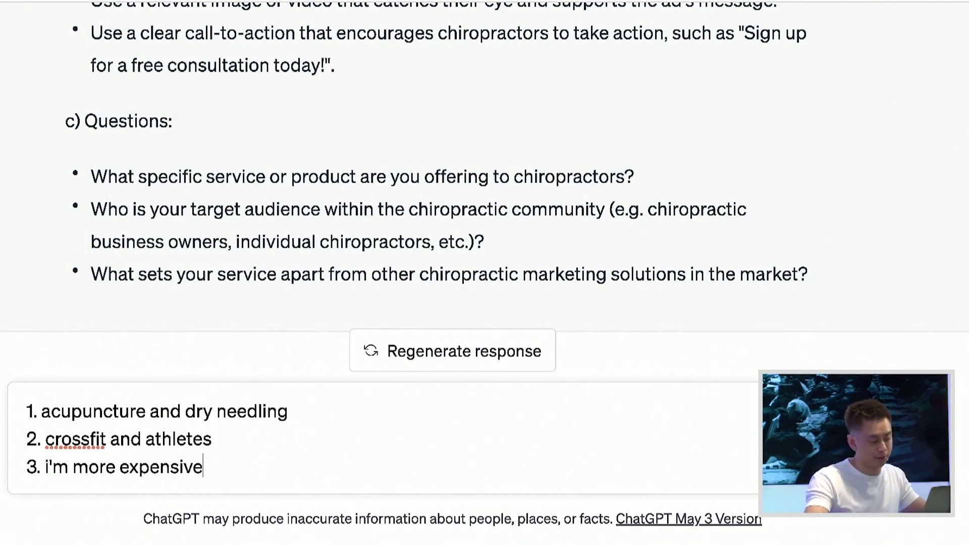
{"action": "type", "text": "and prm"}
{"action": "key", "text": "BackSpace"}
{"action": "type", "text": "emiu"}
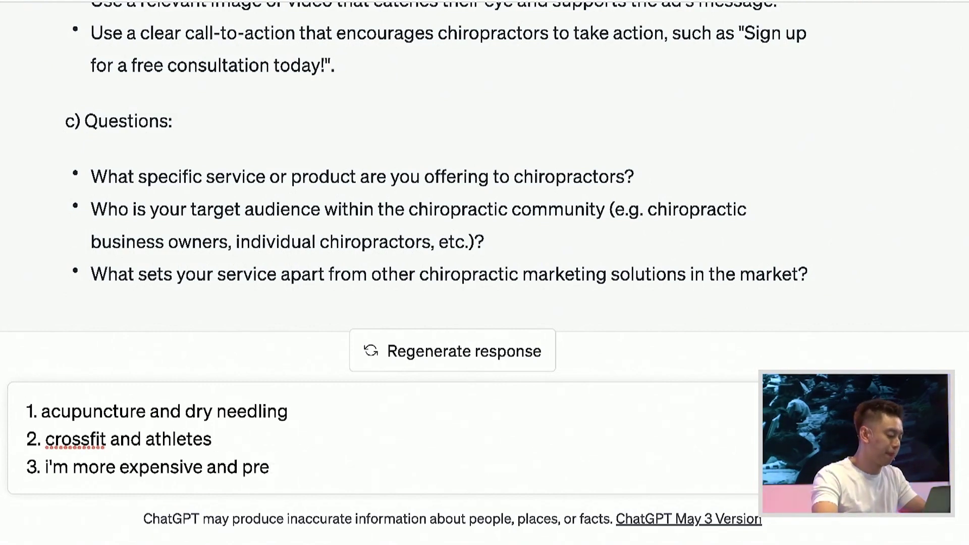
{"action": "type", "text": "m and i wa"}
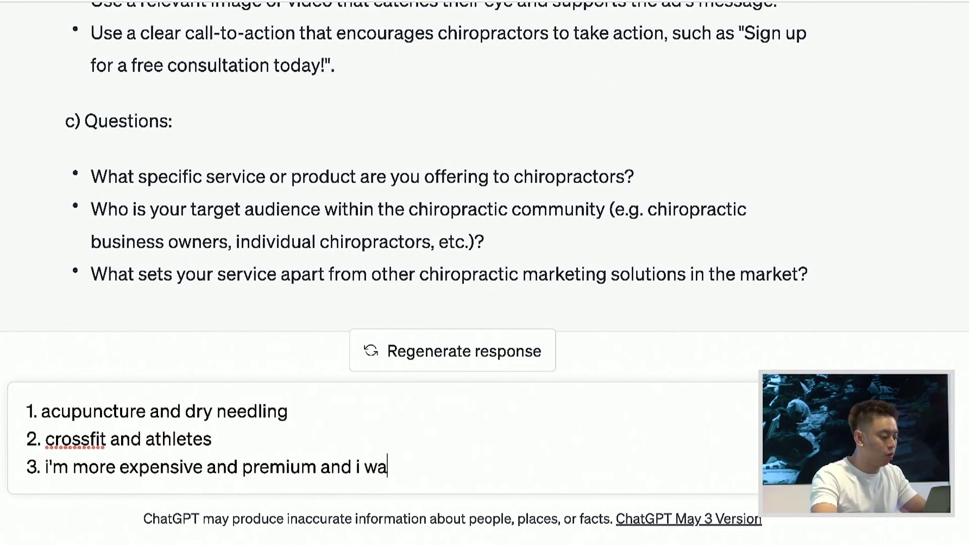
{"action": "type", "text": "nt to target r"}
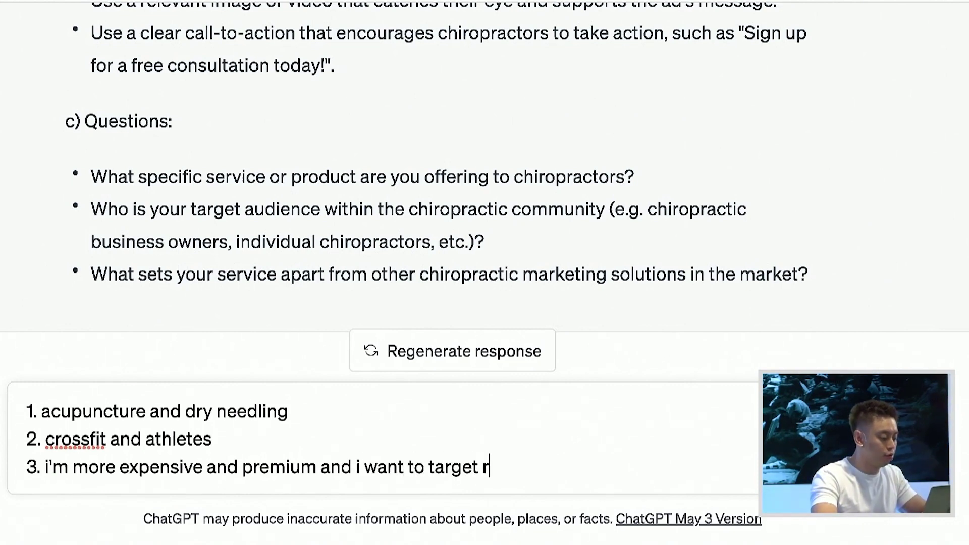
{"action": "type", "text": "ich people"}
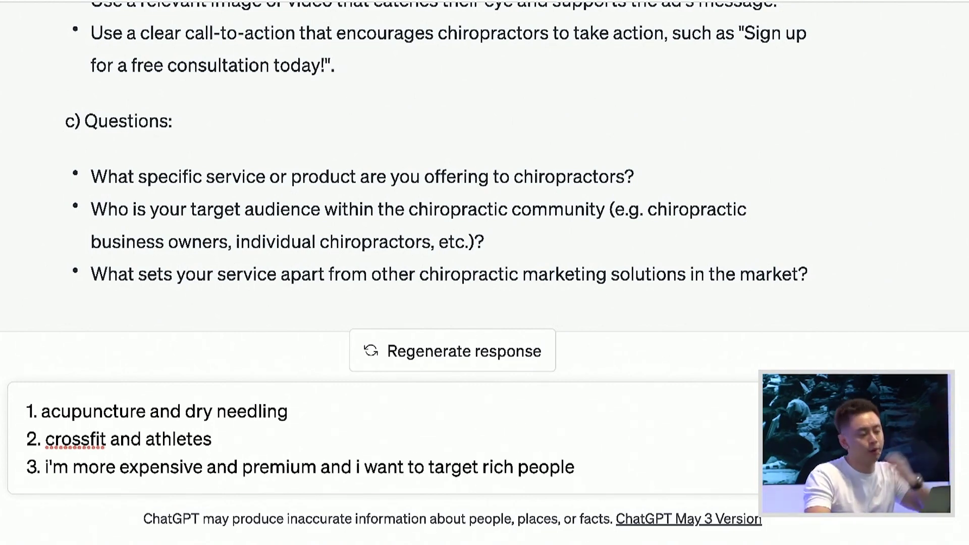
{"action": "key", "text": "Return"}
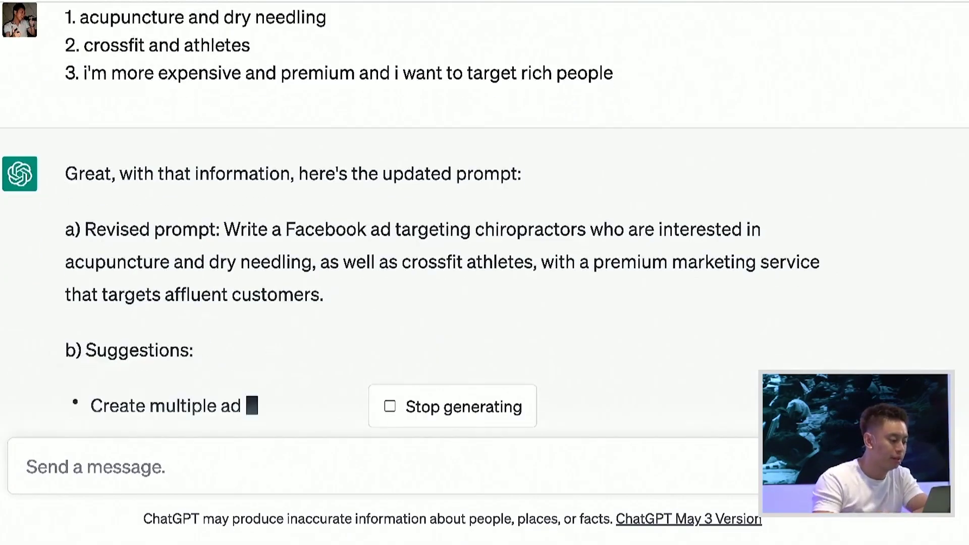
- Examine how the updated revised prompt incorporates the service, the target audience and the premium positioning from the answers
{"action": "scroll", "coordinate": [237, 152], "scroll_direction": "up", "scroll_amount": 5}
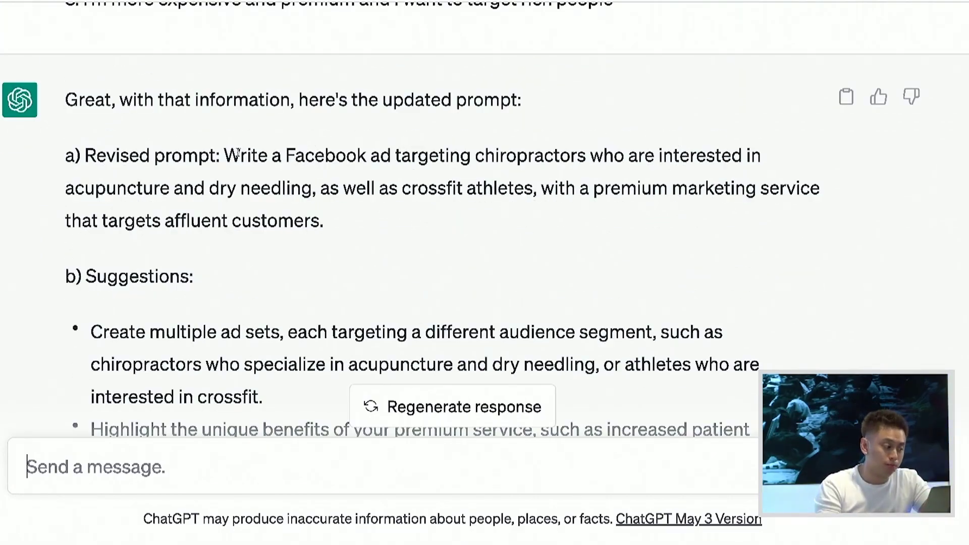
{"action": "scroll", "coordinate": [237, 152], "scroll_direction": "up", "scroll_amount": 1}
{"action": "left_click_drag", "start_coordinate": [224, 200], "coordinate": [309, 260]}
{"action": "left_click", "coordinate": [504, 200]}
{"action": "left_click_drag", "start_coordinate": [486, 199], "coordinate": [342, 232]}
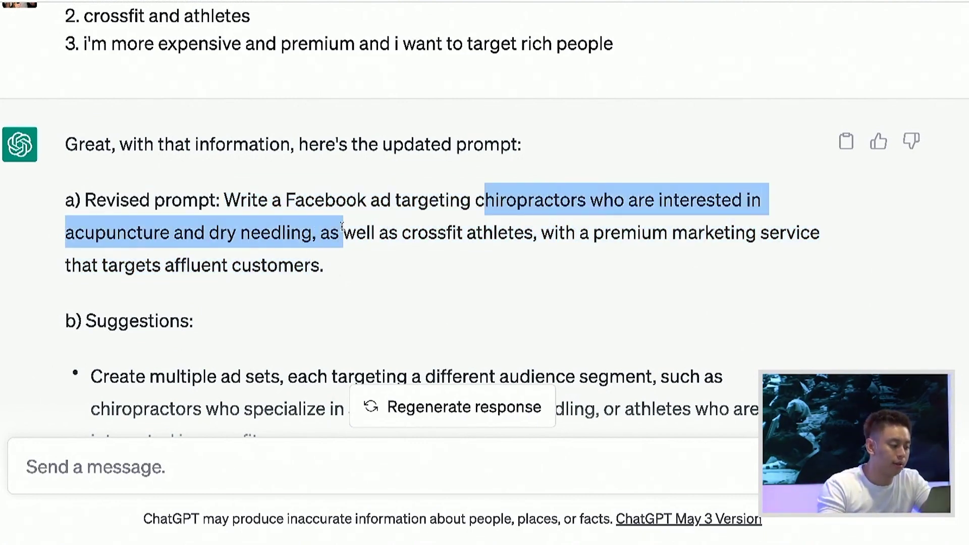
{"action": "left_click", "coordinate": [357, 230]}
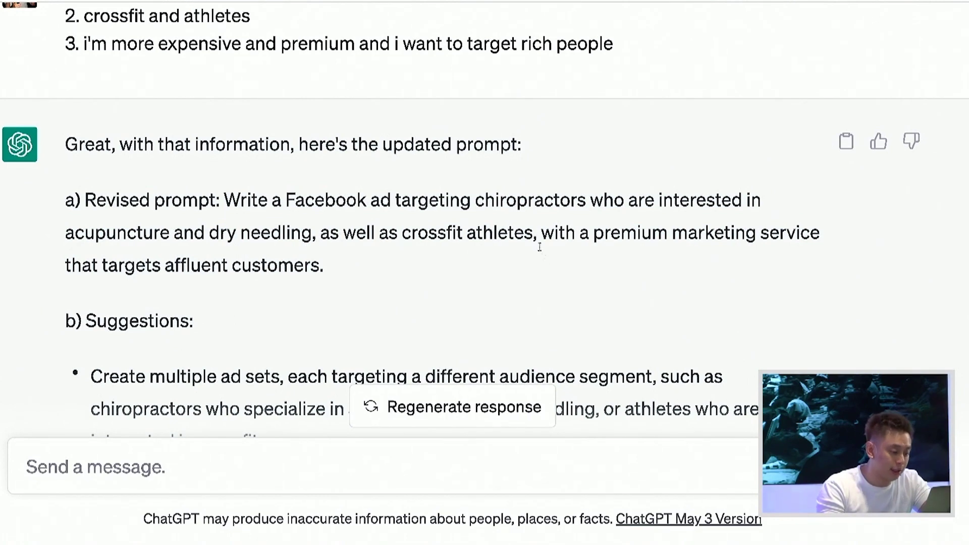
{"action": "left_click_drag", "start_coordinate": [536, 235], "coordinate": [536, 261]}
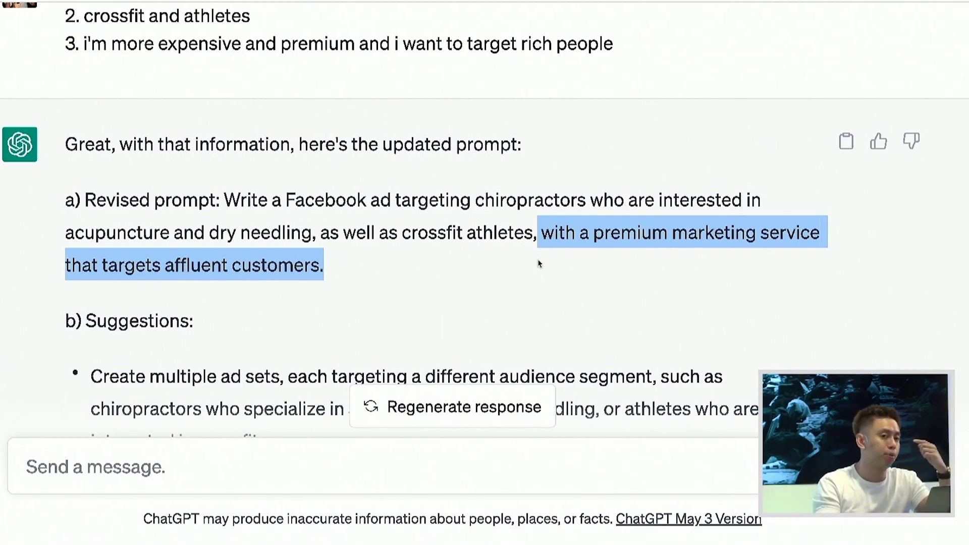
- Look over the new suggestions below the updated prompt, and return to the revised prompt
{"action": "scroll", "coordinate": [539, 263], "scroll_direction": "down", "scroll_amount": 1}
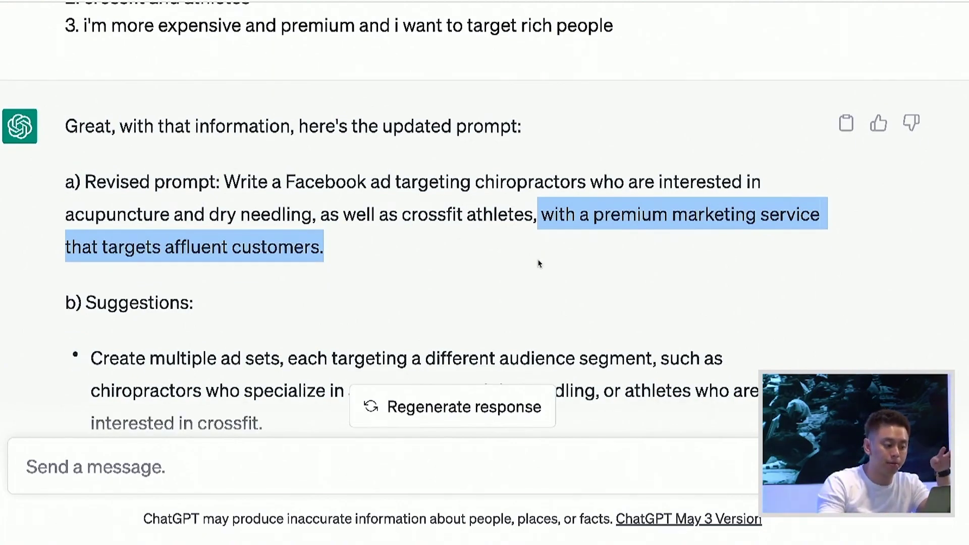
{"action": "scroll", "coordinate": [539, 263], "scroll_direction": "down", "scroll_amount": 3}
{"action": "scroll", "coordinate": [538, 263], "scroll_direction": "down", "scroll_amount": 3}
{"action": "scroll", "coordinate": [539, 263], "scroll_direction": "up", "scroll_amount": 4}
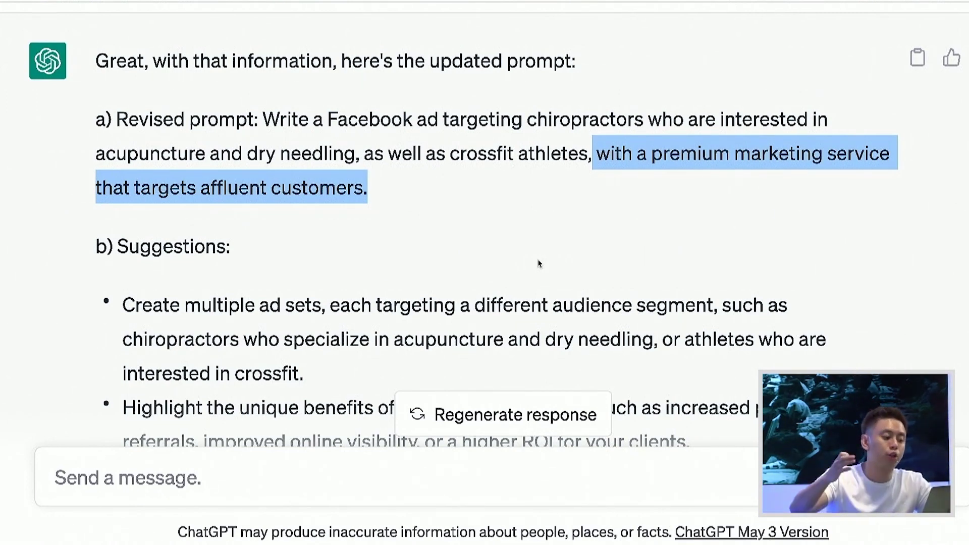
- Read through the suggestions below the updated prompt, down to the first of the new questions about the services for affluent customers
{"action": "scroll", "coordinate": [539, 263], "scroll_direction": "down", "scroll_amount": 3}
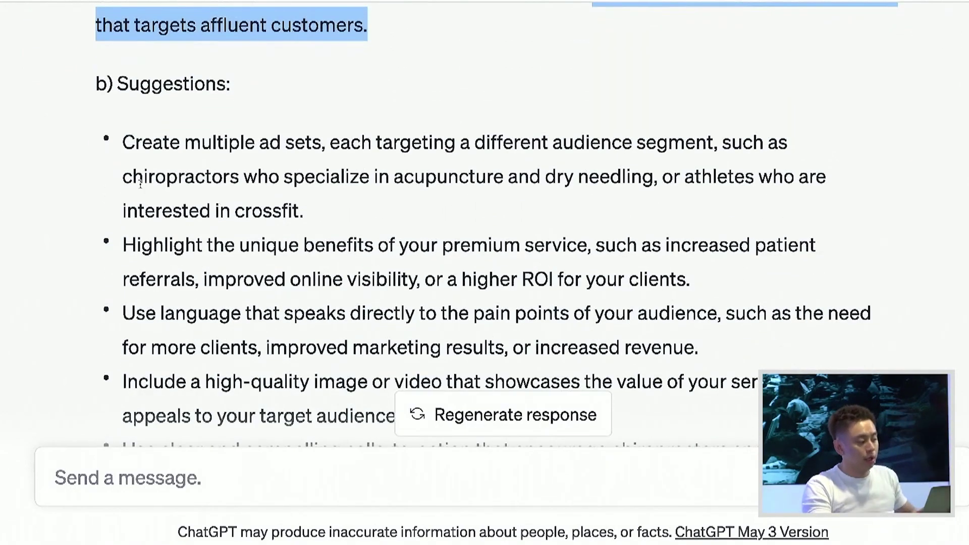
{"action": "left_click_drag", "start_coordinate": [120, 138], "coordinate": [324, 221]}
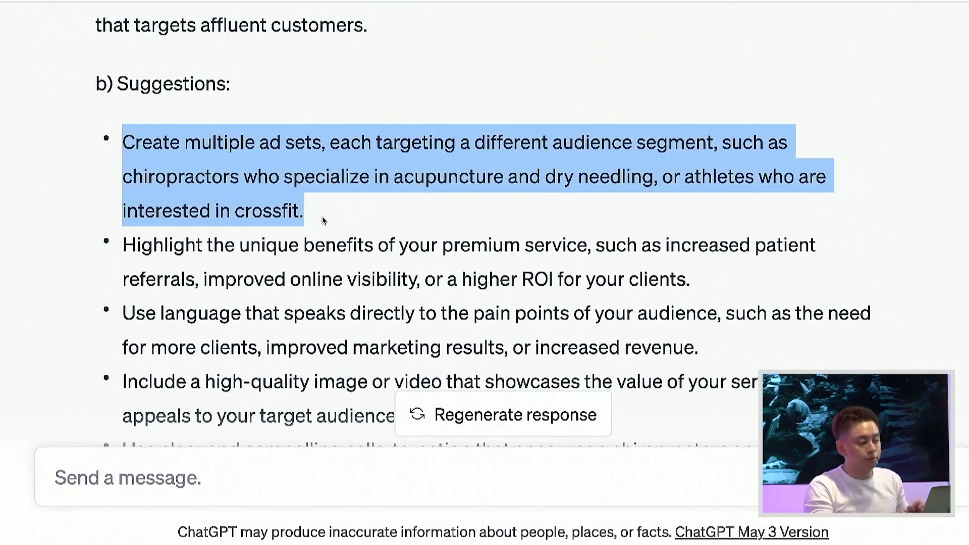
{"action": "scroll", "coordinate": [324, 221], "scroll_direction": "down", "scroll_amount": 2}
{"action": "left_click_drag", "start_coordinate": [346, 191], "coordinate": [324, 231]}
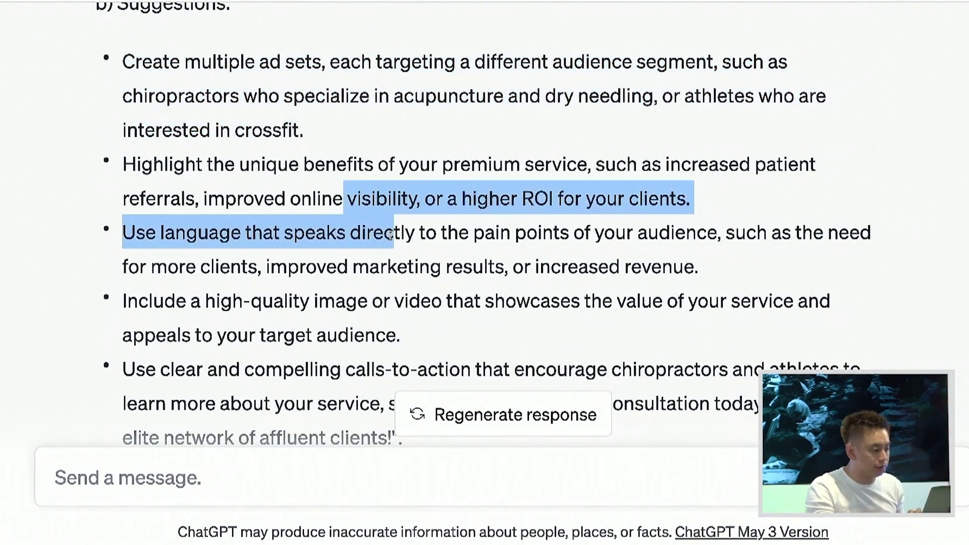
{"action": "left_click", "coordinate": [347, 163]}
{"action": "left_click_drag", "start_coordinate": [346, 163], "coordinate": [454, 200]}
{"action": "scroll", "coordinate": [455, 201], "scroll_direction": "down", "scroll_amount": 1}
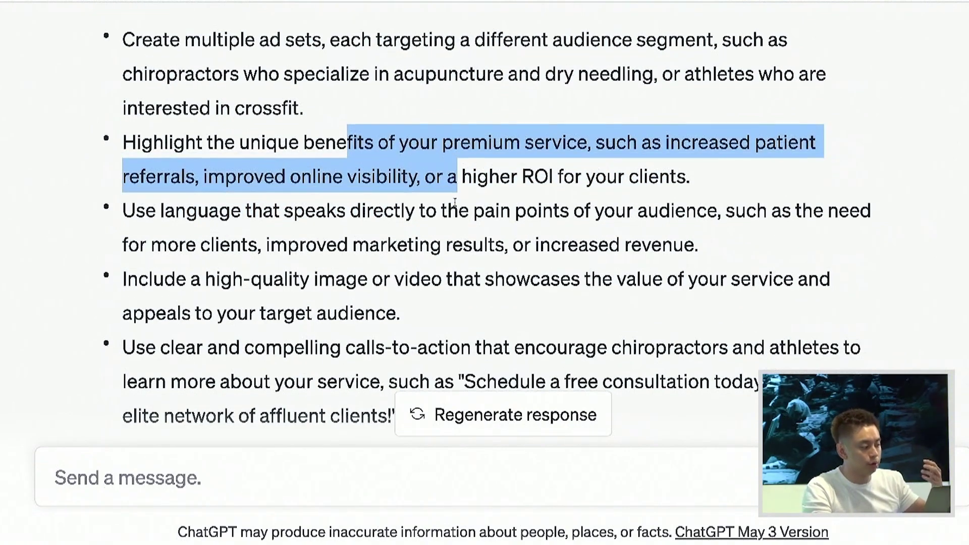
{"action": "left_click", "coordinate": [252, 199]}
{"action": "scroll", "coordinate": [258, 218], "scroll_direction": "down", "scroll_amount": 7}
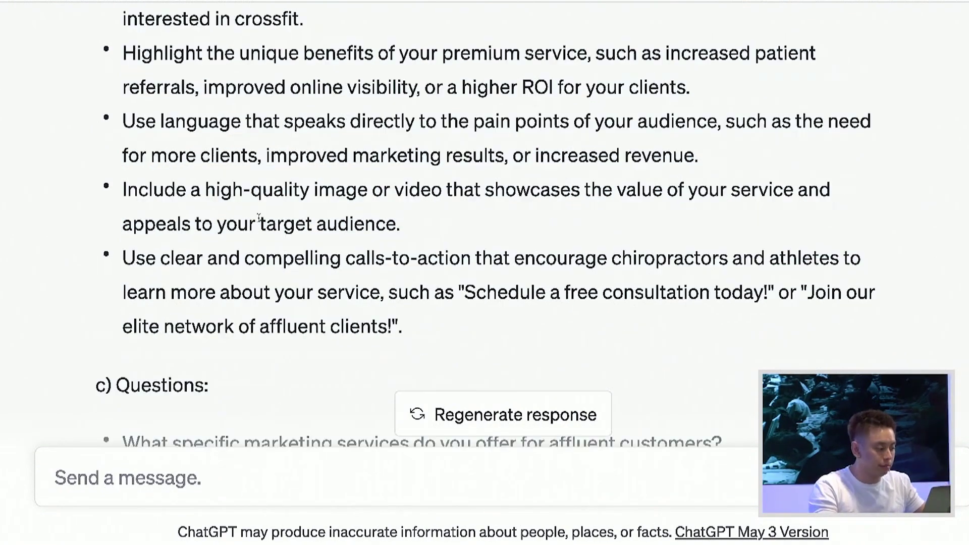
{"action": "scroll", "coordinate": [284, 164], "scroll_direction": "down", "scroll_amount": 1}
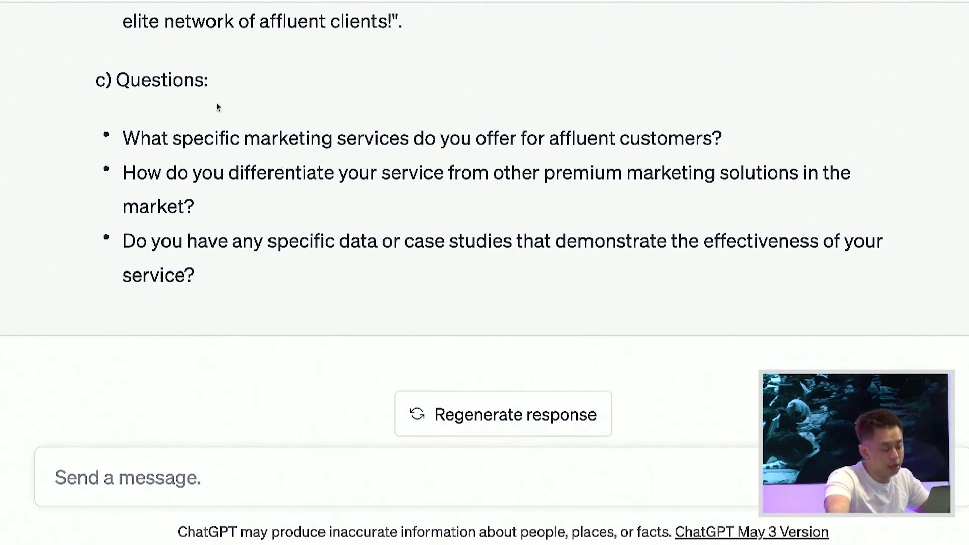
{"action": "triple_click", "coordinate": [196, 136]}
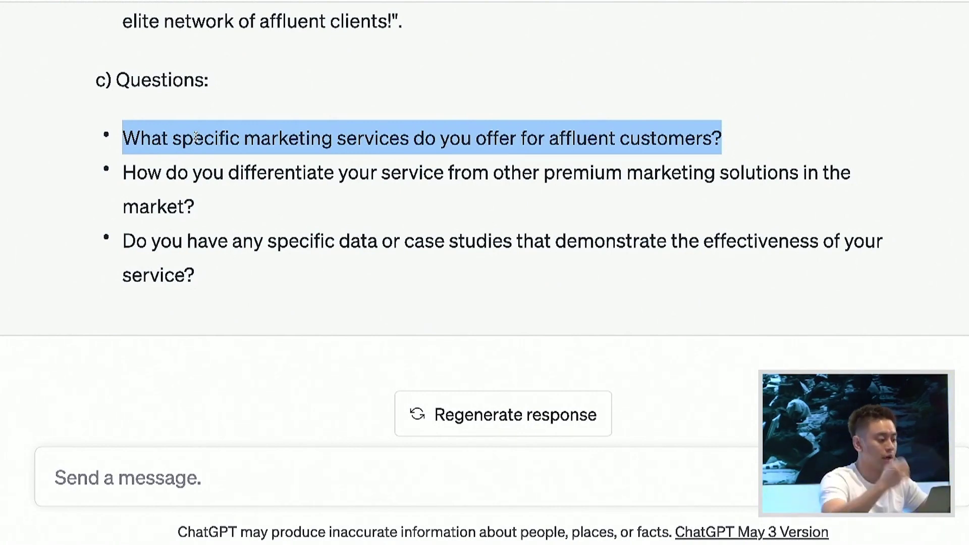
- Draft a message answering question 1 with "x-ray scans and customised solution based on results"
{"action": "left_click", "coordinate": [67, 468]}
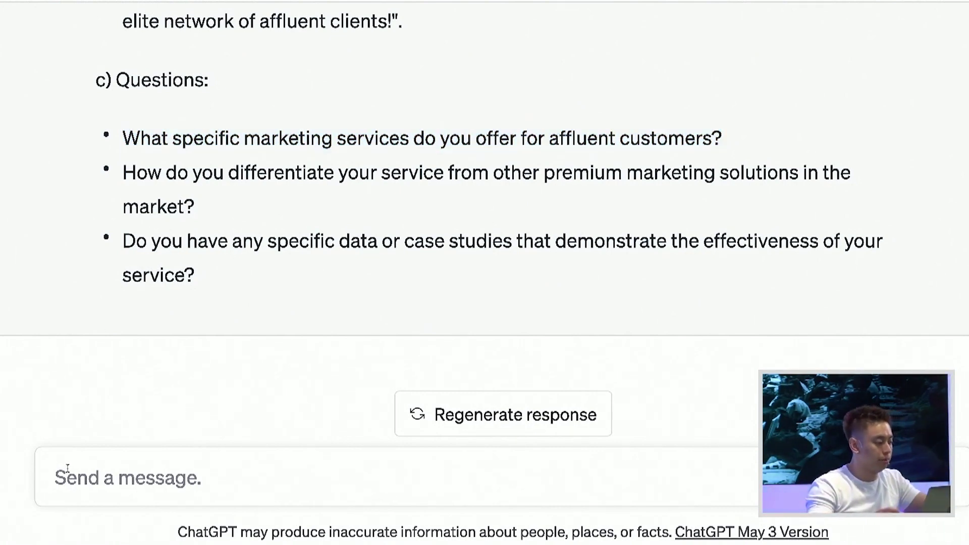
{"action": "type", "text": "1. cu"}
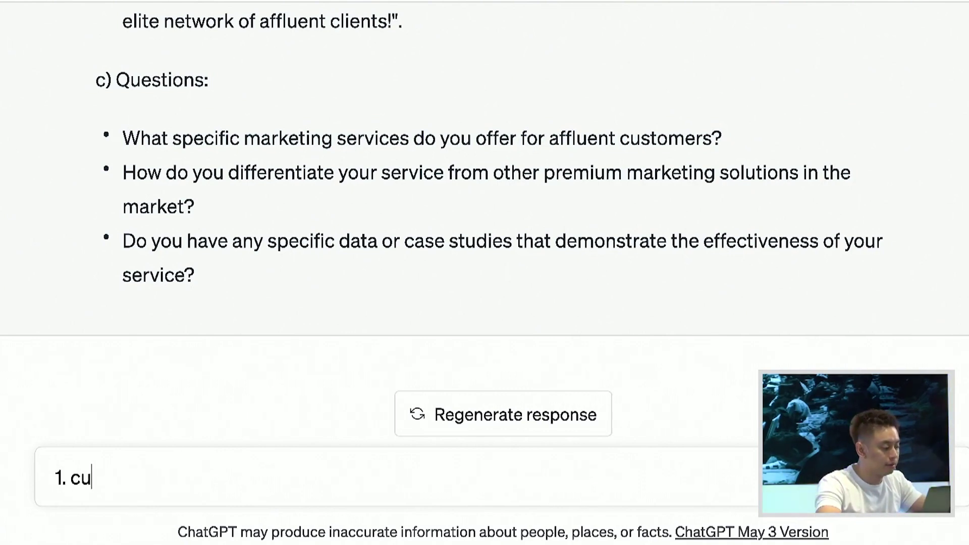
{"action": "type", "text": "stomed"}
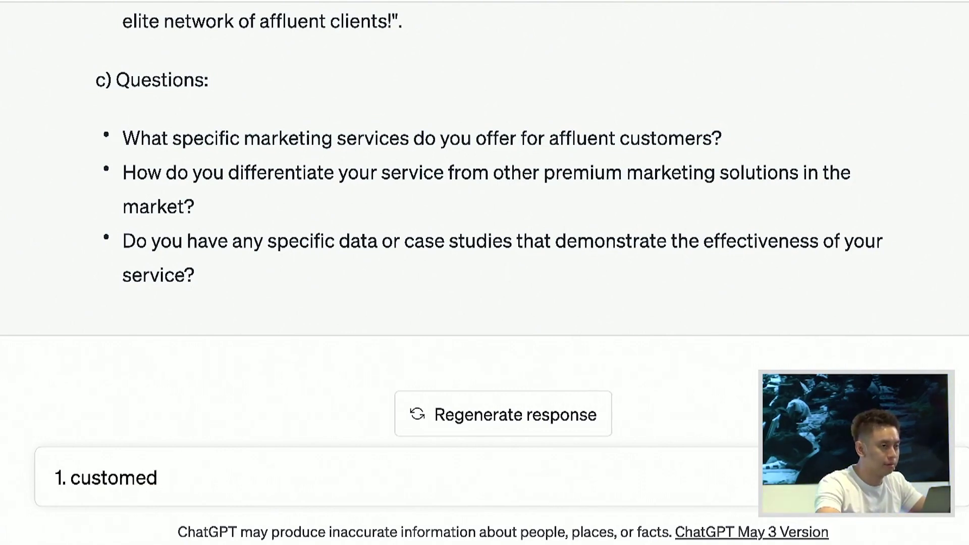
{"action": "key", "text": "BackSpace"}
{"action": "key", "text": "BackSpace"}
{"action": "key", "text": "BackSpace"}
{"action": "key", "text": "BackSpace"}
{"action": "key", "text": "BackSpace"}
{"action": "key", "text": "BackSpace"}
{"action": "key", "text": "BackSpace"}
{"action": "key", "text": "BackSpace"}
{"action": "type", "text": "x"}
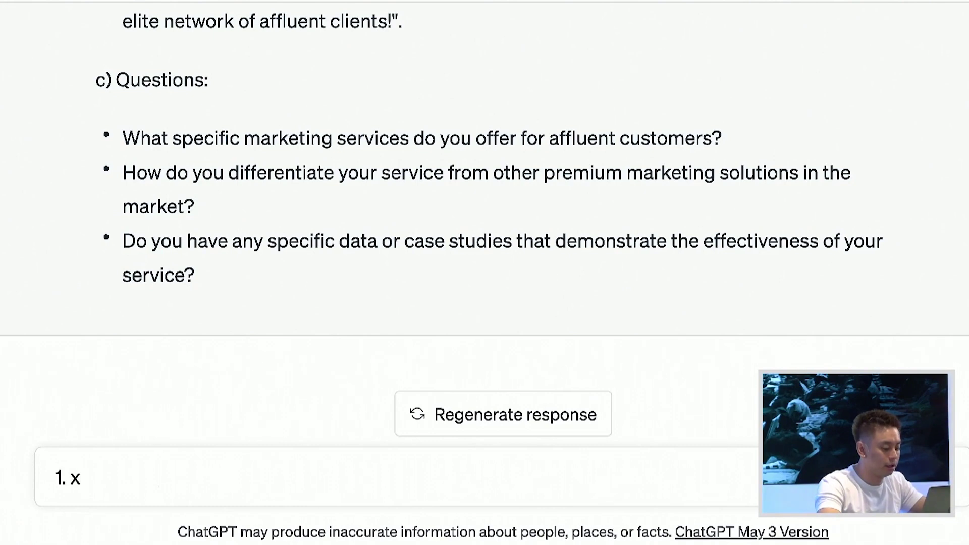
{"action": "type", "text": "-ray sca"}
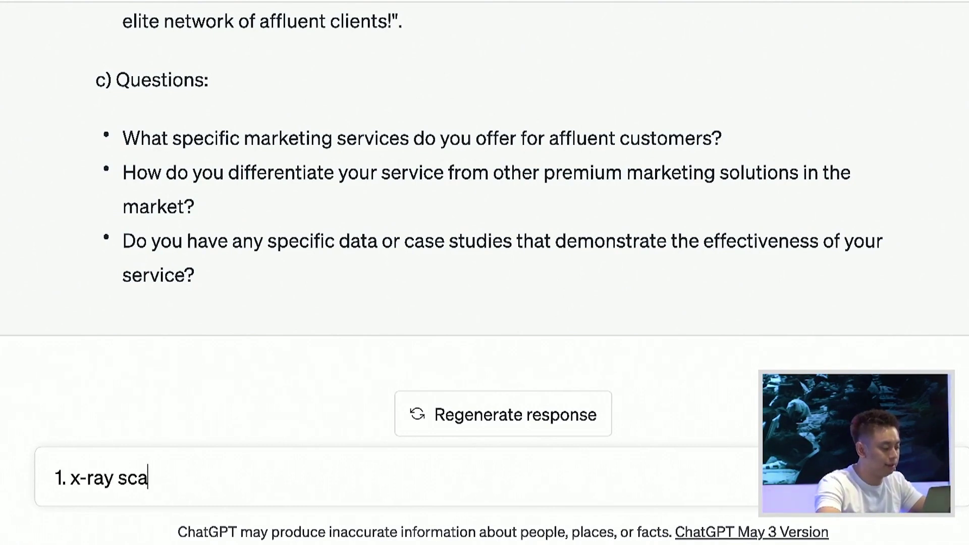
{"action": "type", "text": "ns and customised "}
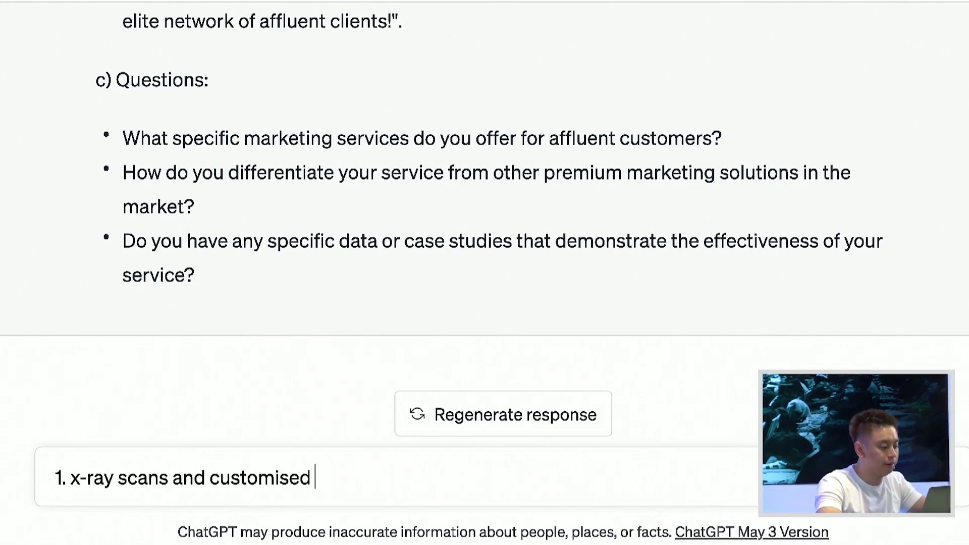
{"action": "type", "text": "soltuion"}
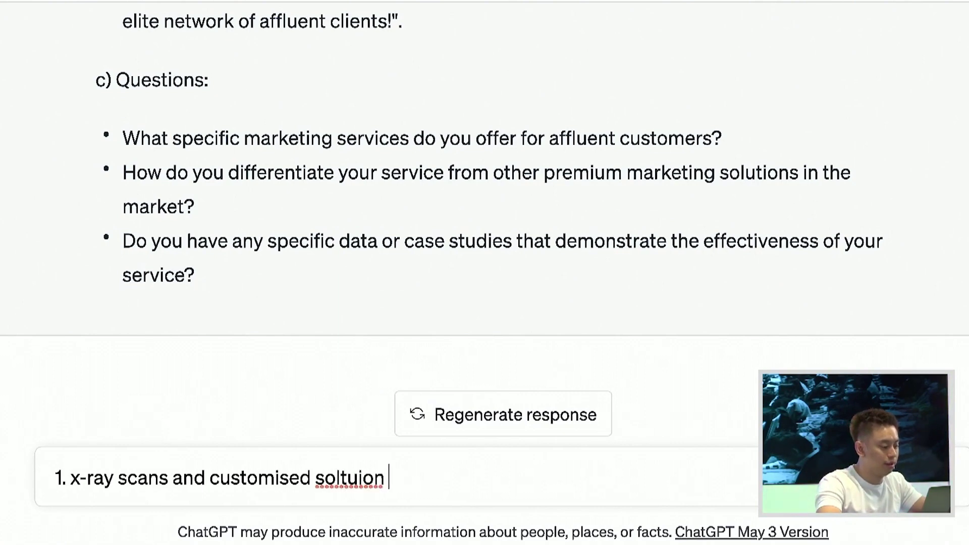
{"action": "key", "text": "alt+BackSpace"}
{"action": "type", "text": "solution based on resulst"}
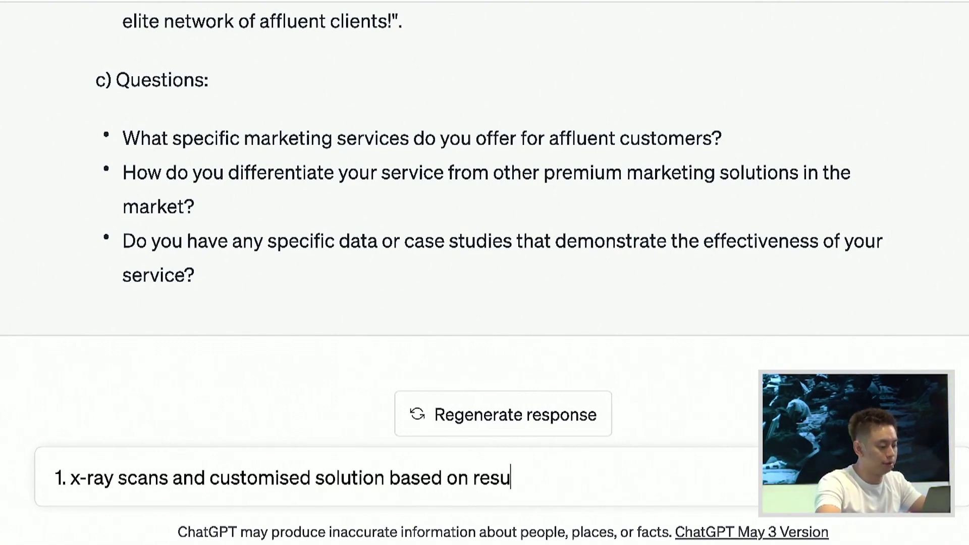
{"action": "key", "text": "BackSpace"}
{"action": "key", "text": "BackSpace"}
{"action": "type", "text": "ts"}
- Add answer 2 on a new line, "we have a really nice lounge", and begin a line numbered 3
{"action": "key", "text": "shift+Return"}
{"action": "type", "text": "2."}
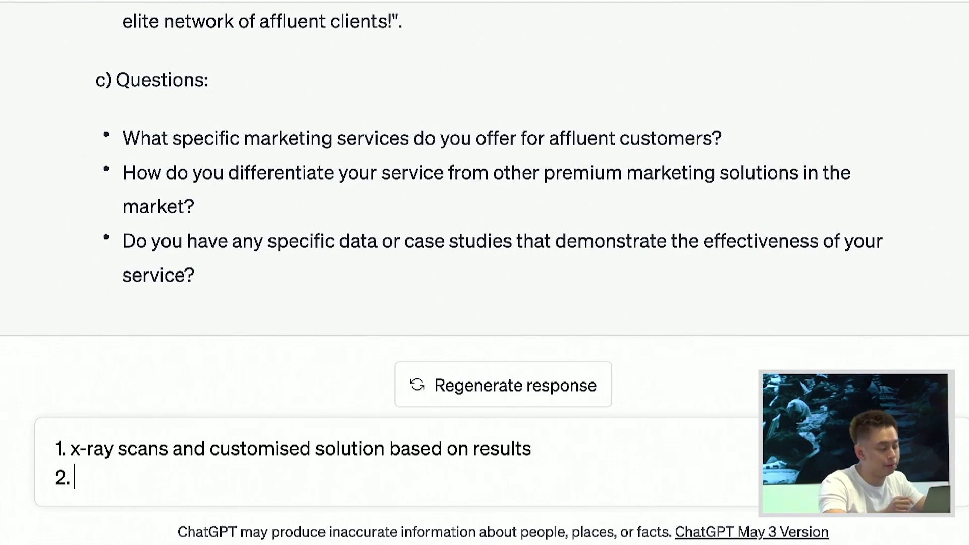
{"action": "type", "text": "we"}
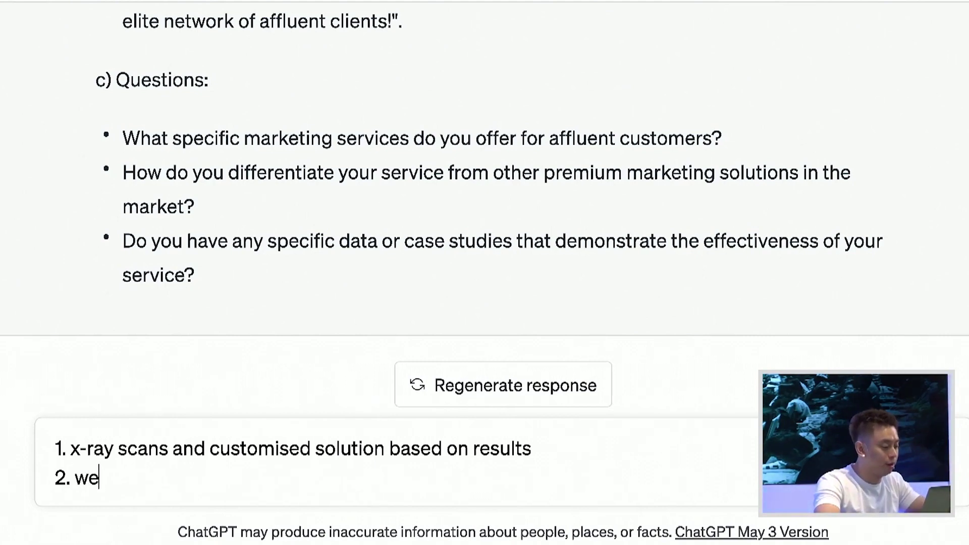
{"action": "type", "text": " have a really nice "}
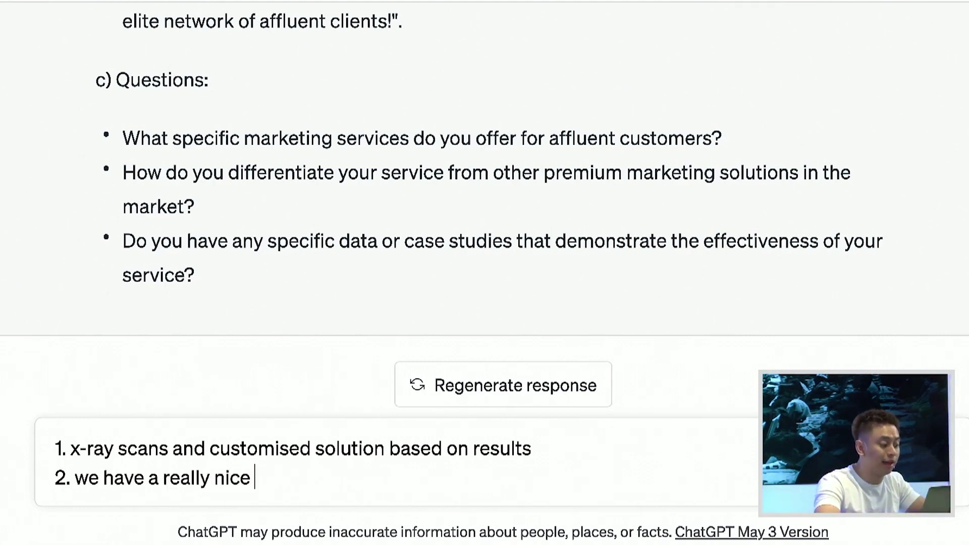
{"action": "type", "text": "lounge"}
{"action": "key", "text": "shift+Return"}
{"action": "type", "text": "3."}
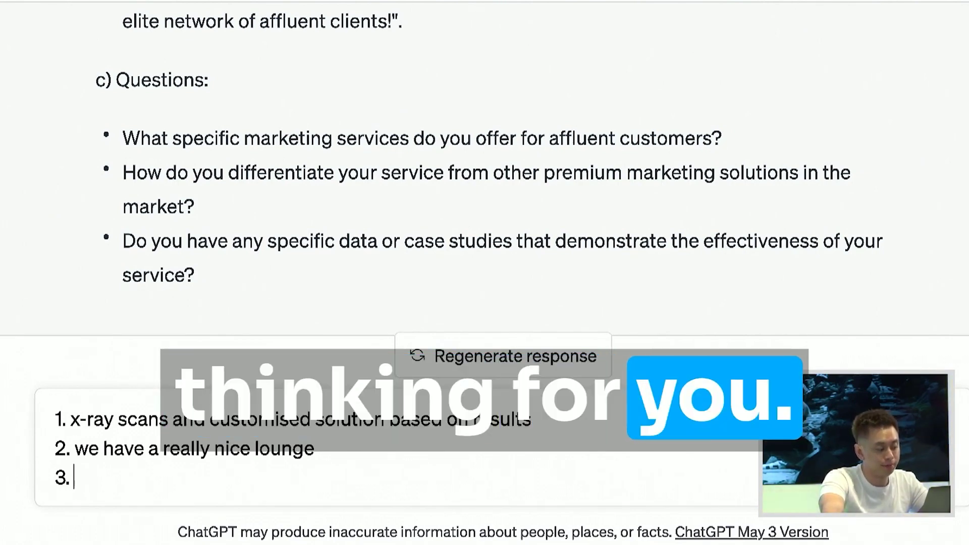
- Insert "i'm not sure," at the start of answer 2 in the message draft
{"action": "left_click", "coordinate": [76, 449]}
{"action": "type", "text": "i;"}
{"action": "key", "text": "BackSpace"}
{"action": "type", "text": "'m not sure,"}
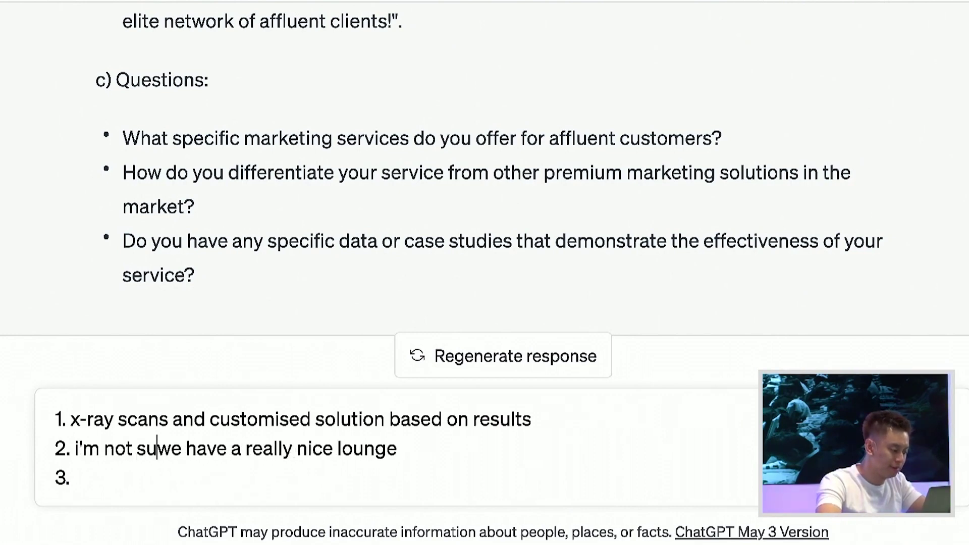
- Complete answer 3 with "no, i'm literally creating this offer right now" and send the message
{"action": "left_click", "coordinate": [121, 469]}
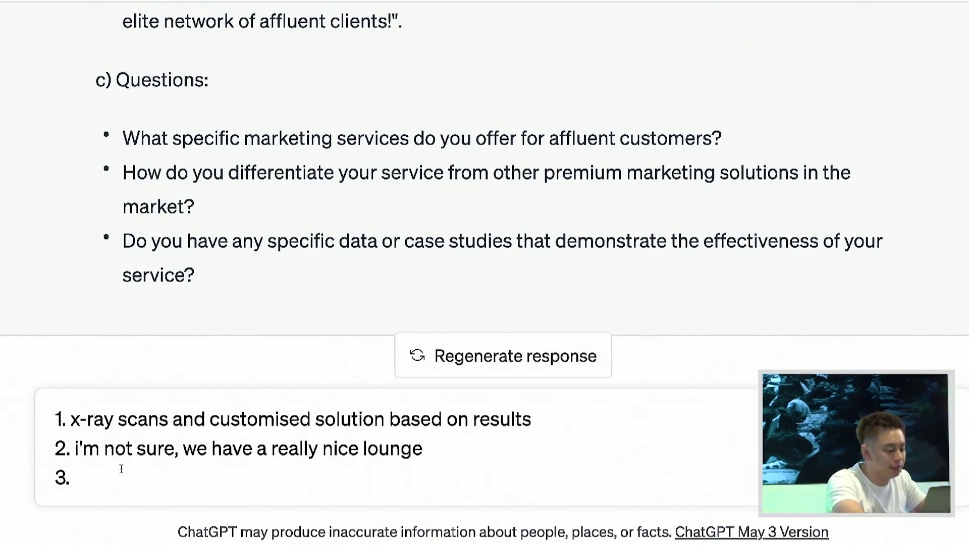
{"action": "type", "text": "no, i"}
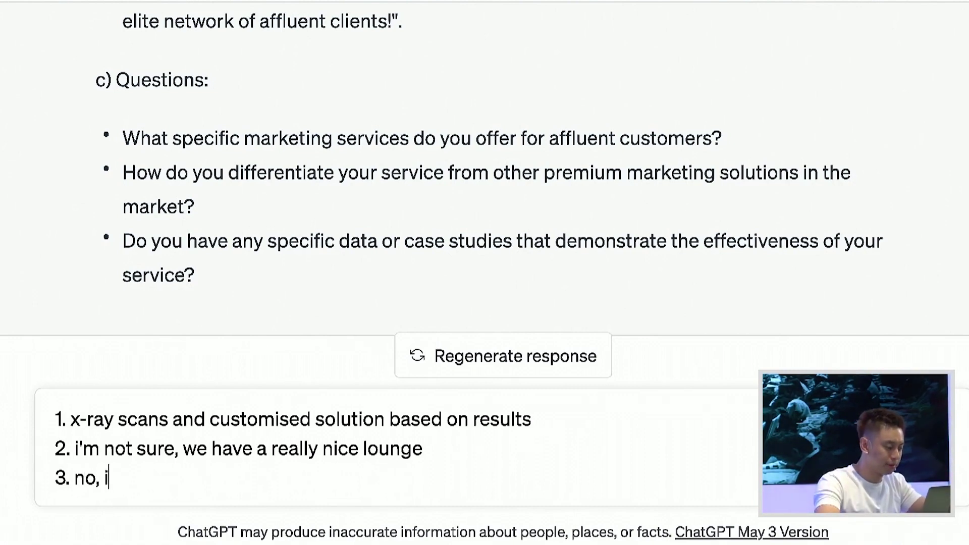
{"action": "type", "text": "'m literally creatin"}
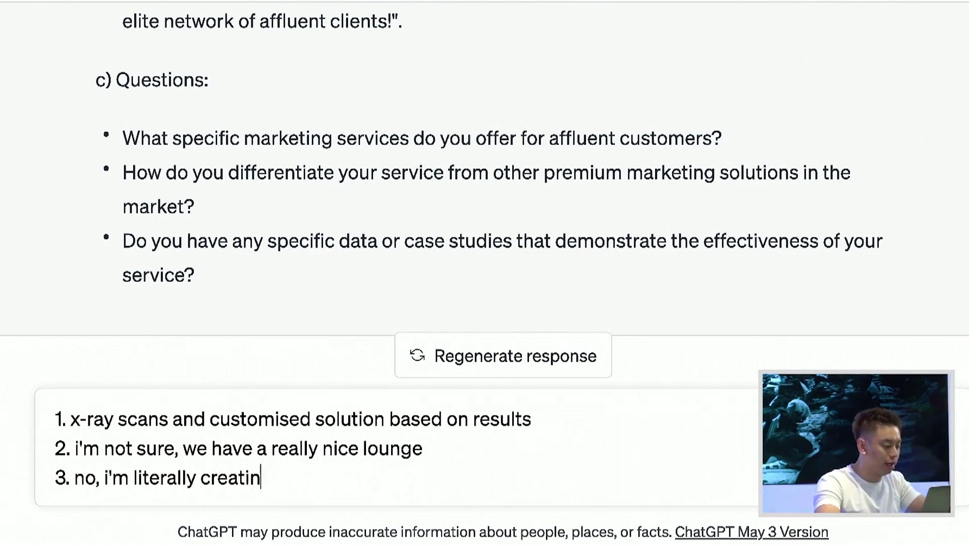
{"action": "type", "text": "g this offer right now"}
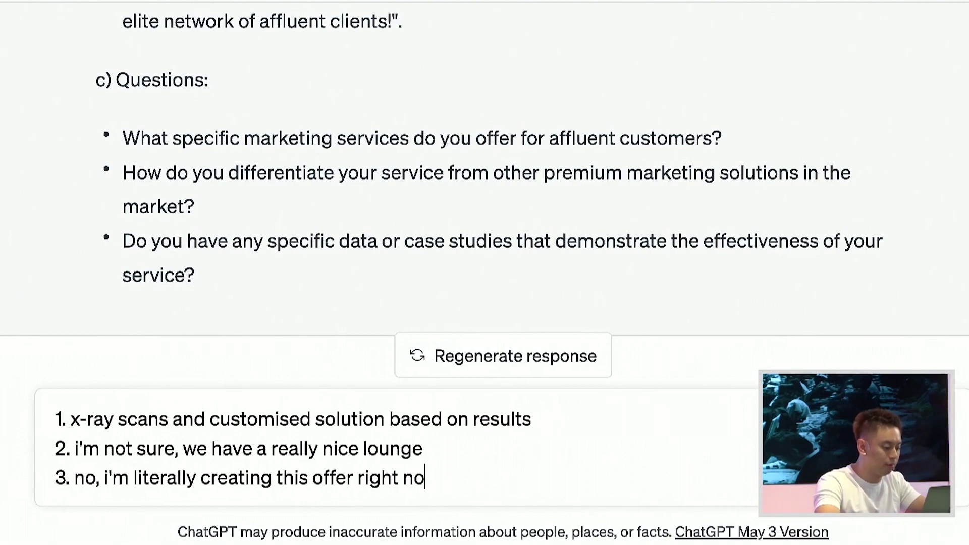
{"action": "key", "text": "Return"}
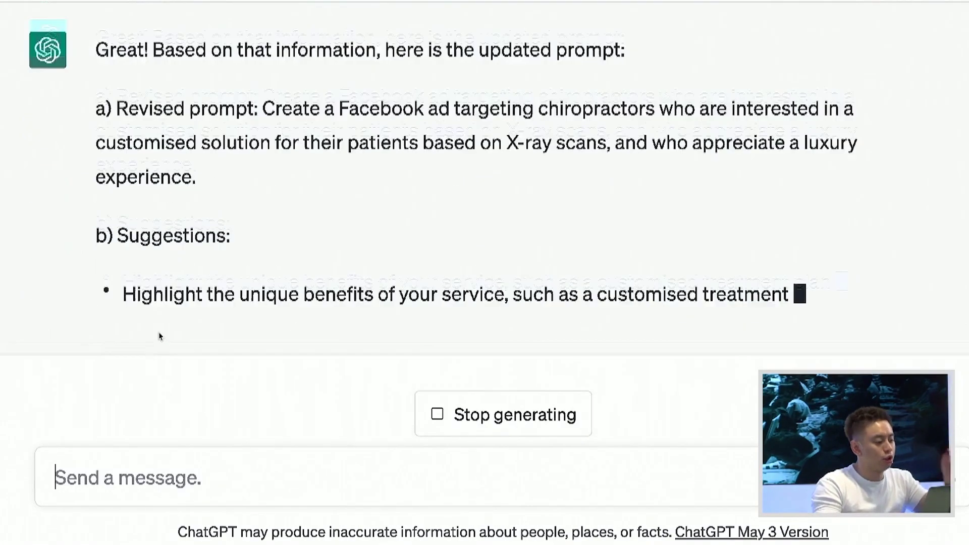
- Examine how the newly revised prompt and its first suggestions use the answers about X-ray scans and the lounge
{"action": "scroll", "coordinate": [192, 265], "scroll_direction": "up", "scroll_amount": 3}
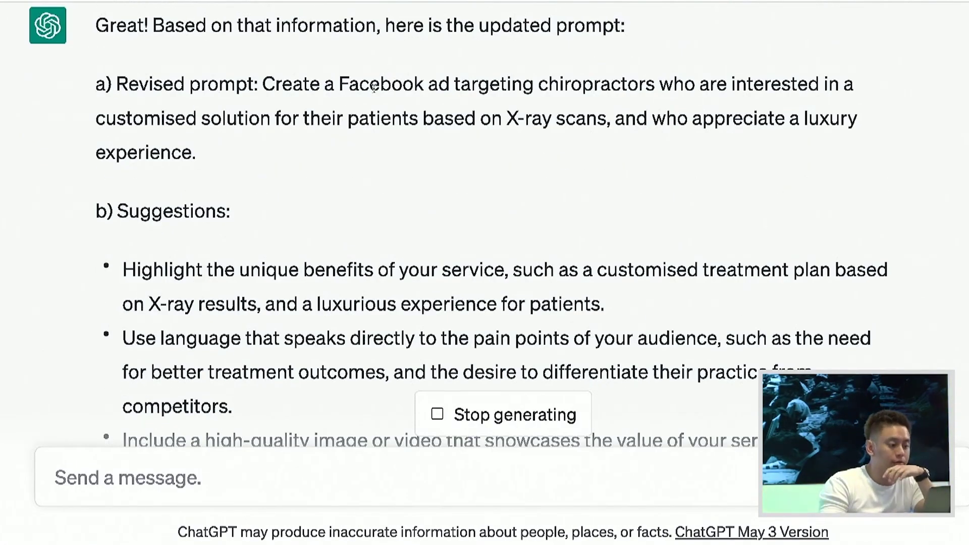
{"action": "left_click_drag", "start_coordinate": [371, 83], "coordinate": [476, 120]}
{"action": "left_click", "coordinate": [477, 121]}
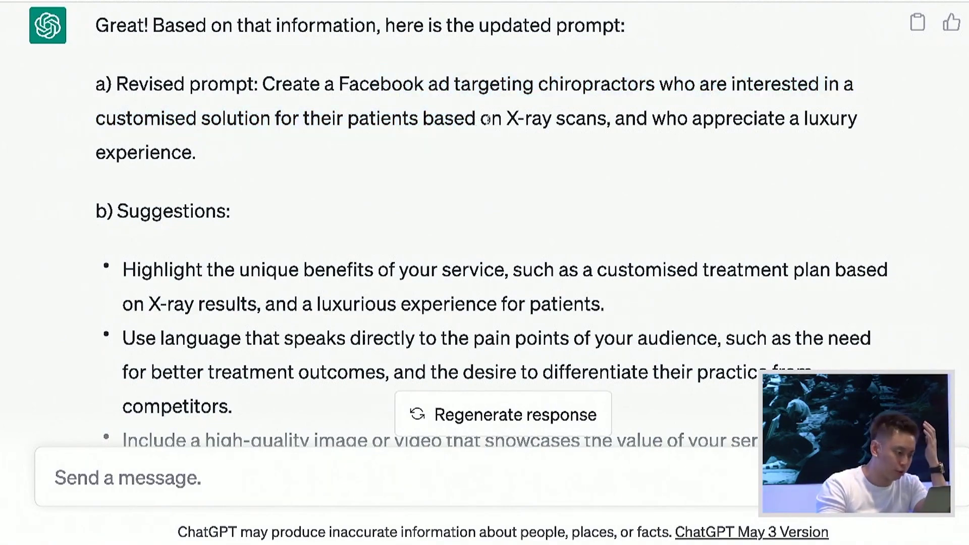
{"action": "left_click_drag", "start_coordinate": [481, 106], "coordinate": [518, 120]}
{"action": "scroll", "coordinate": [530, 151], "scroll_direction": "down", "scroll_amount": 3}
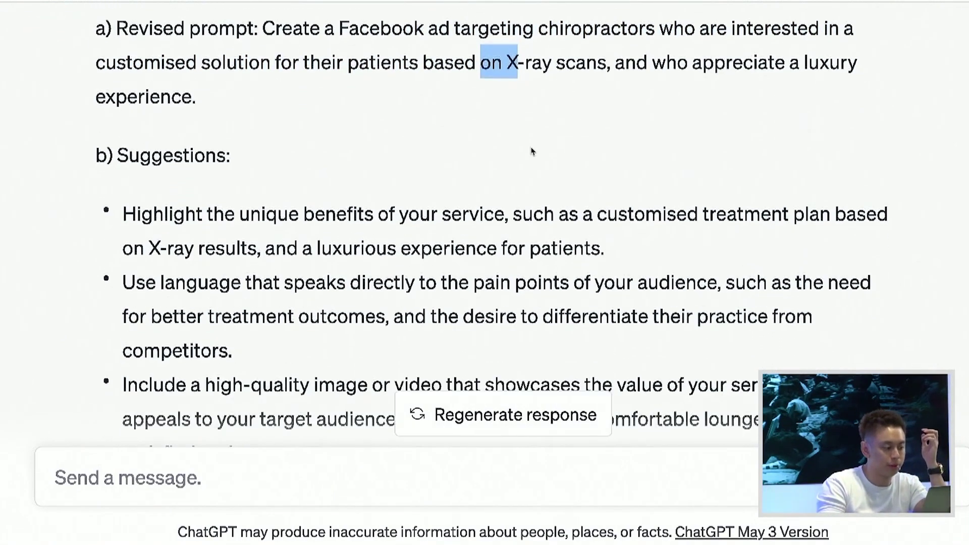
{"action": "scroll", "coordinate": [531, 150], "scroll_direction": "down", "scroll_amount": 1}
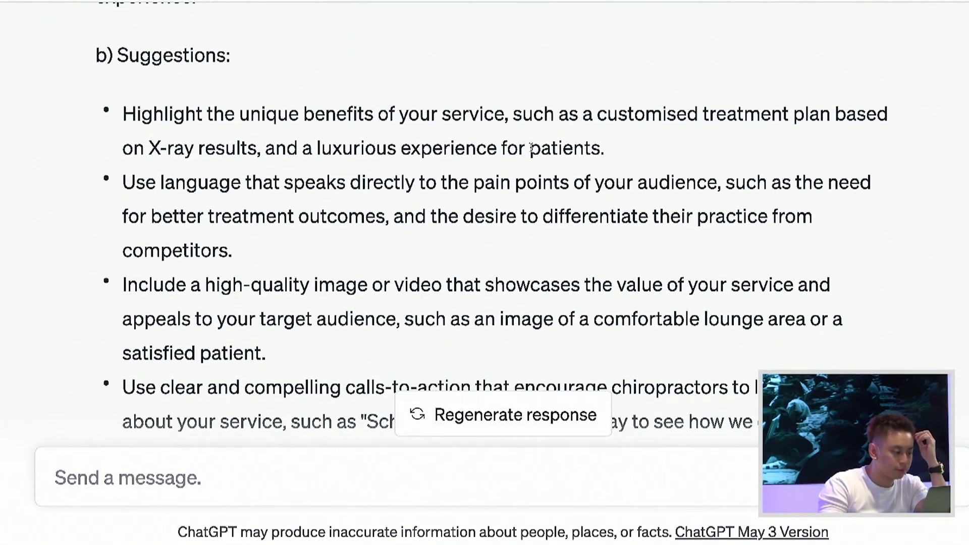
{"action": "scroll", "coordinate": [490, 141], "scroll_direction": "down", "scroll_amount": 1}
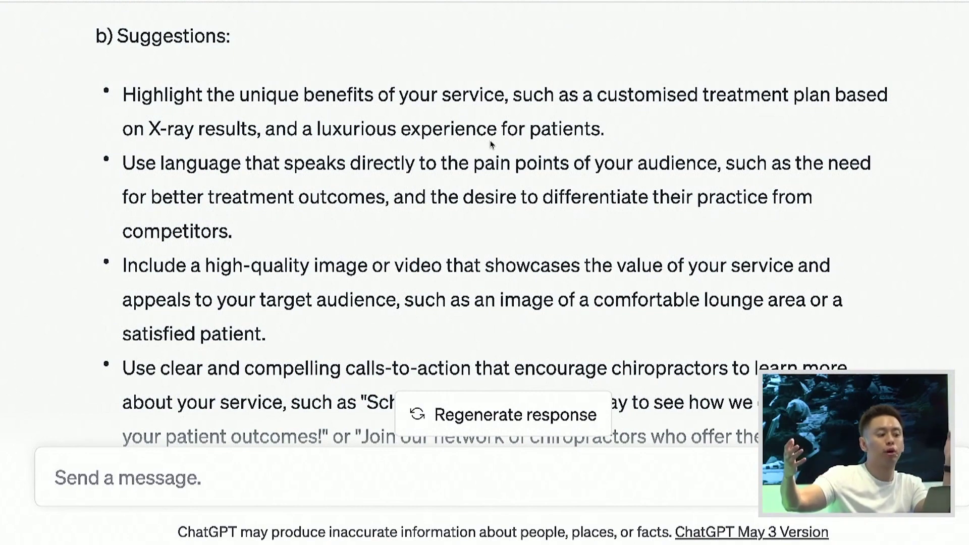
{"action": "scroll", "coordinate": [490, 144], "scroll_direction": "up", "scroll_amount": 5}
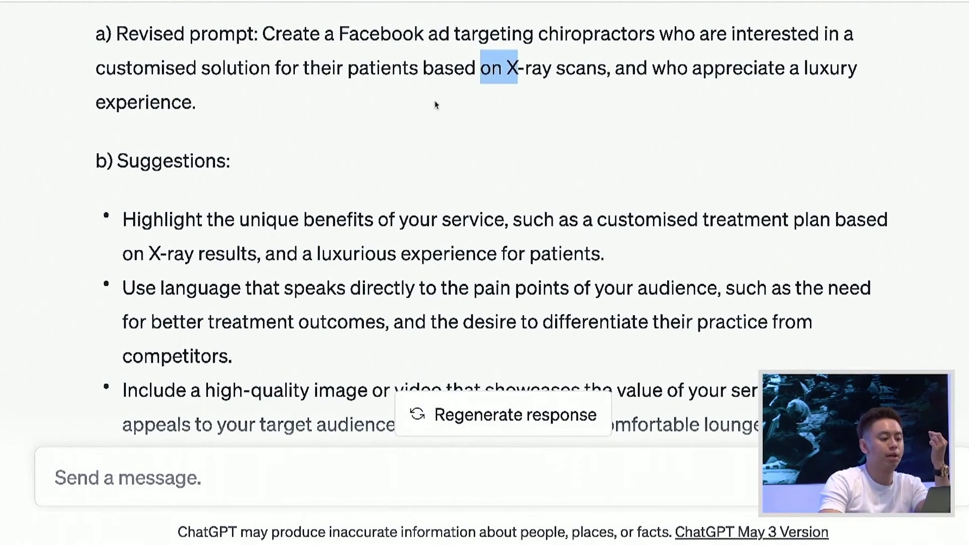
{"action": "left_click_drag", "start_coordinate": [688, 69], "coordinate": [709, 109]}
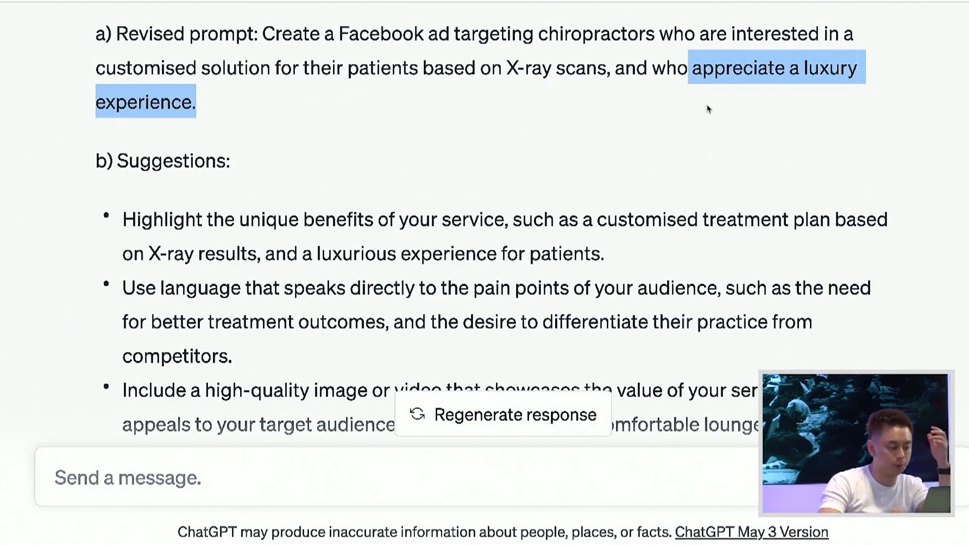
- Look over the suggestions on imagery, calls-to-action and retargeting ads, continuing to the new set of questions
{"action": "scroll", "coordinate": [708, 108], "scroll_direction": "down", "scroll_amount": 8}
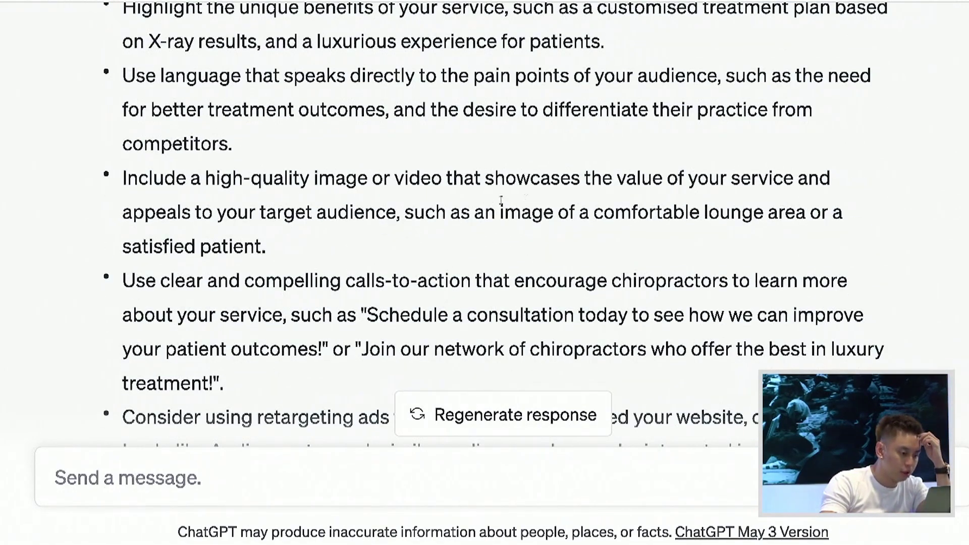
{"action": "left_click_drag", "start_coordinate": [599, 209], "coordinate": [649, 242]}
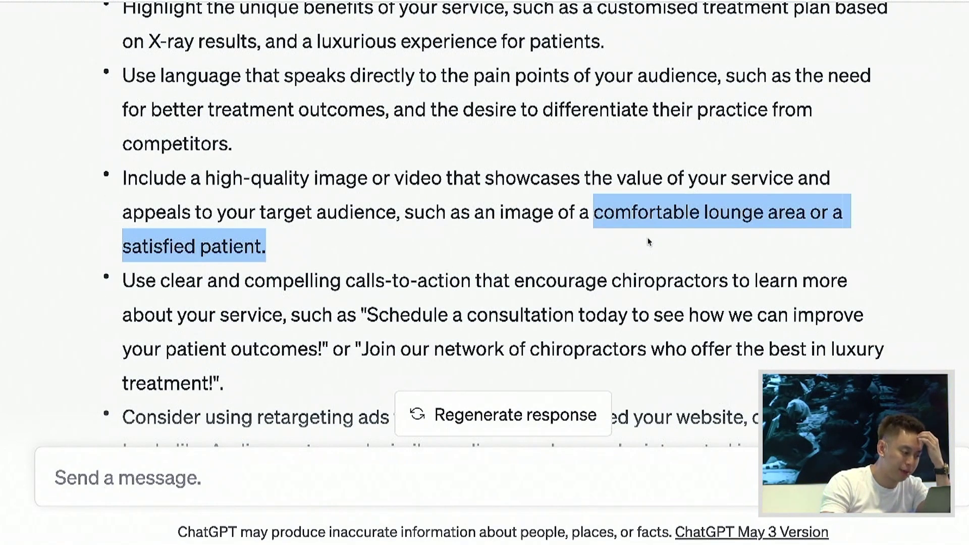
{"action": "scroll", "coordinate": [649, 243], "scroll_direction": "down", "scroll_amount": 10}
{"action": "left_click_drag", "start_coordinate": [274, 136], "coordinate": [305, 170]}
{"action": "scroll", "coordinate": [305, 162], "scroll_direction": "down", "scroll_amount": 3}
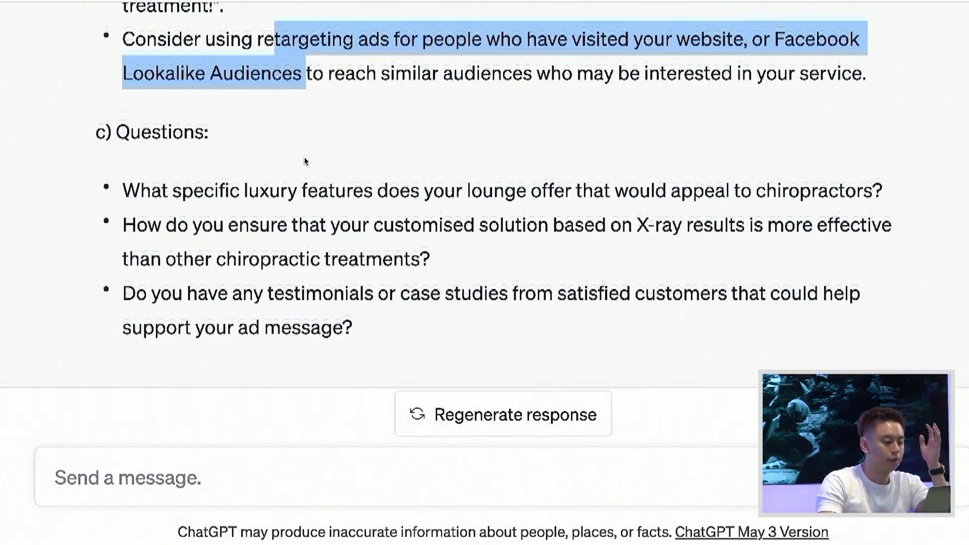
- Copy the full text of the latest revised prompt, from "Create a Facebook ad targeting chiropractors" through "a luxury experience."
{"action": "scroll", "coordinate": [305, 162], "scroll_direction": "down", "scroll_amount": 1}
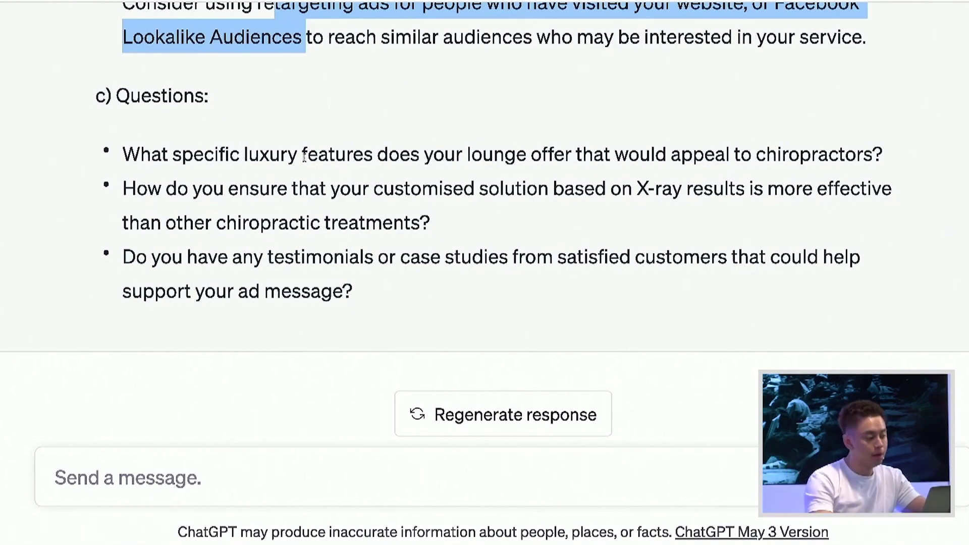
{"action": "scroll", "coordinate": [304, 157], "scroll_direction": "up", "scroll_amount": 15}
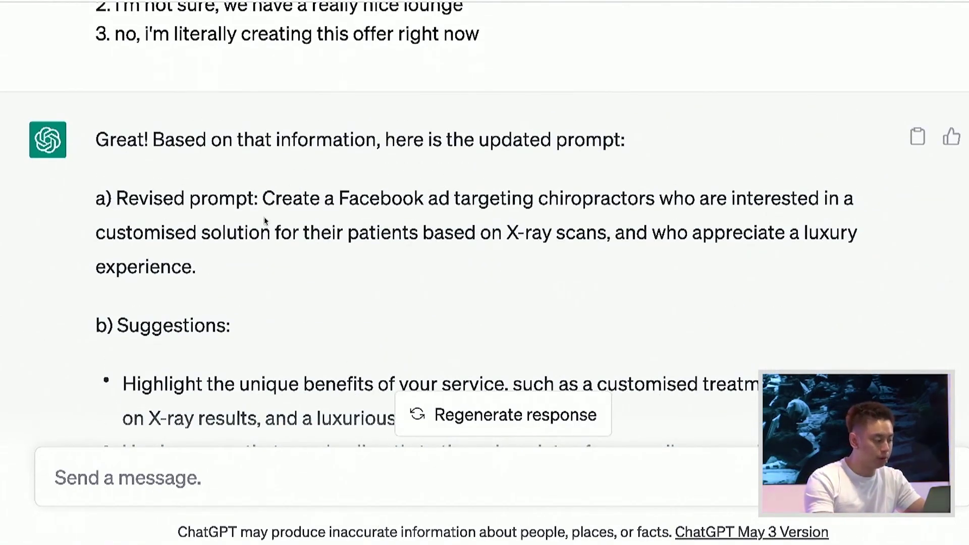
{"action": "left_click_drag", "start_coordinate": [233, 263], "coordinate": [264, 198]}
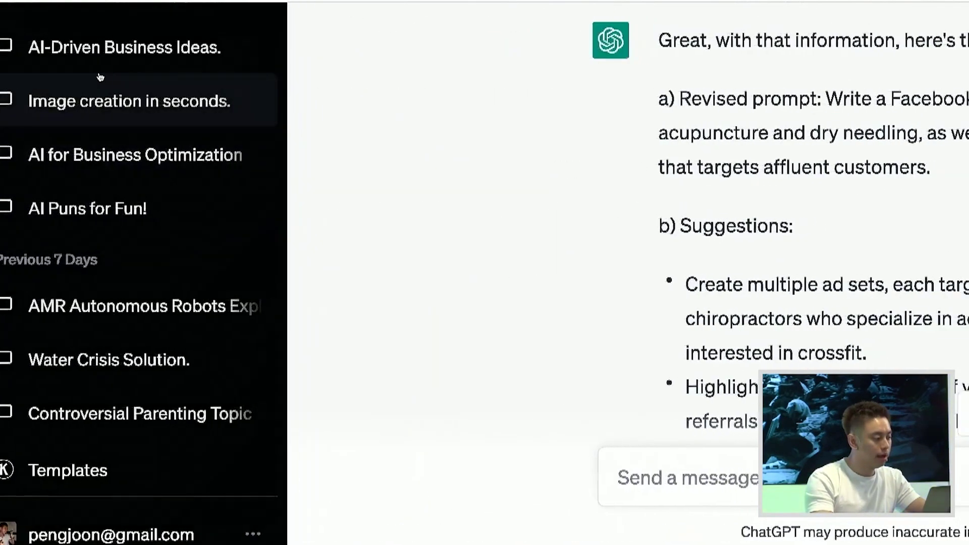
- Start a new chat, paste in the copied revised prompt for the chiropractor Facebook ad, and send it
{"action": "left_click", "coordinate": [98, 74]}
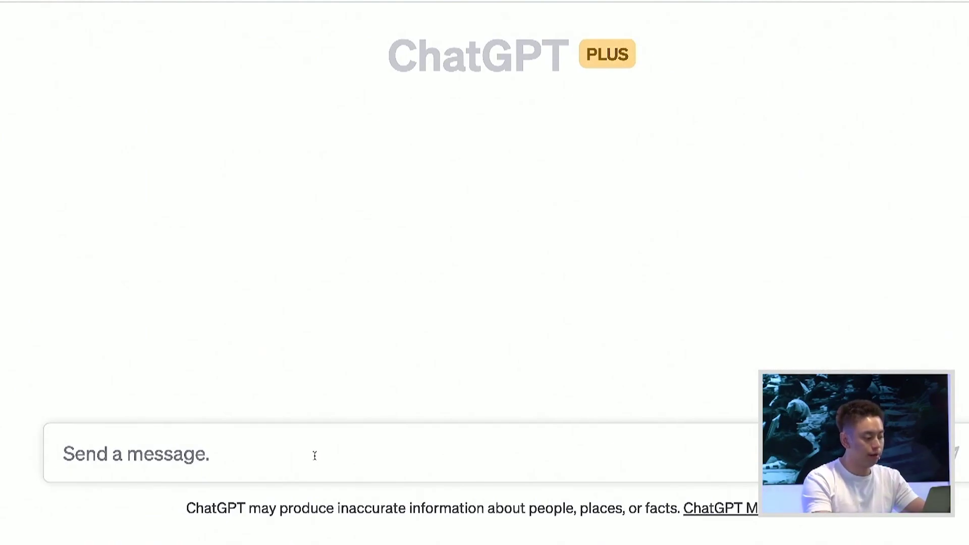
{"action": "key", "text": "ctrl+v"}
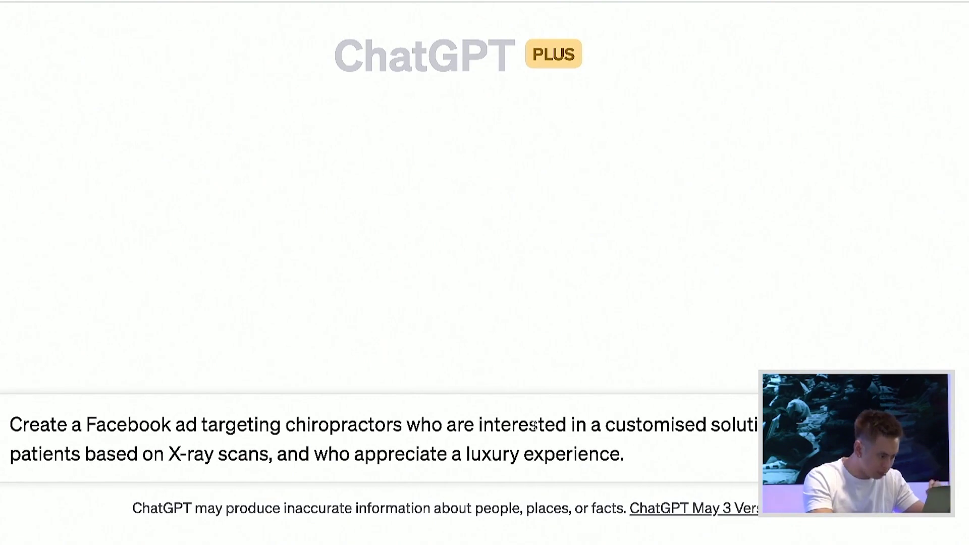
{"action": "left_click_drag", "start_coordinate": [545, 425], "coordinate": [621, 456]}
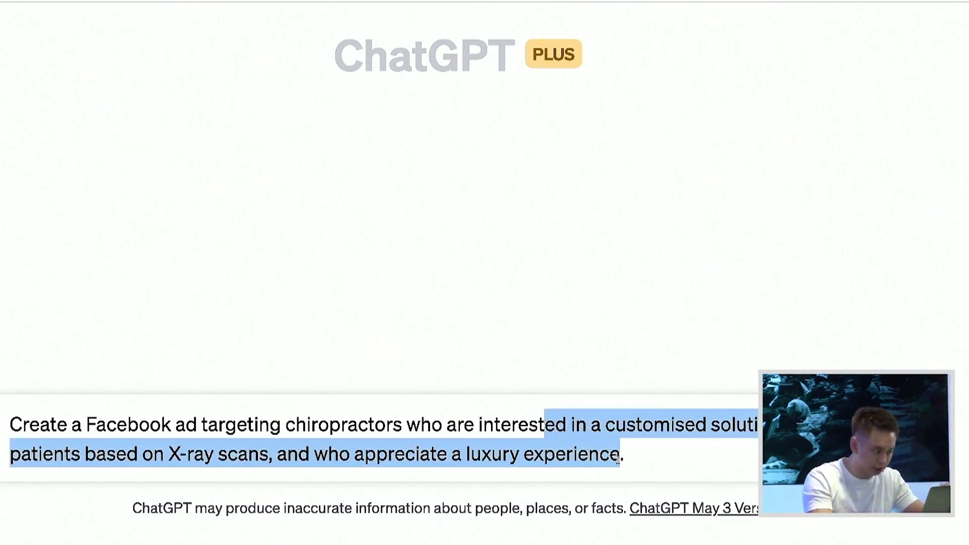
{"action": "left_click", "coordinate": [619, 457]}
{"action": "key", "text": "Return"}
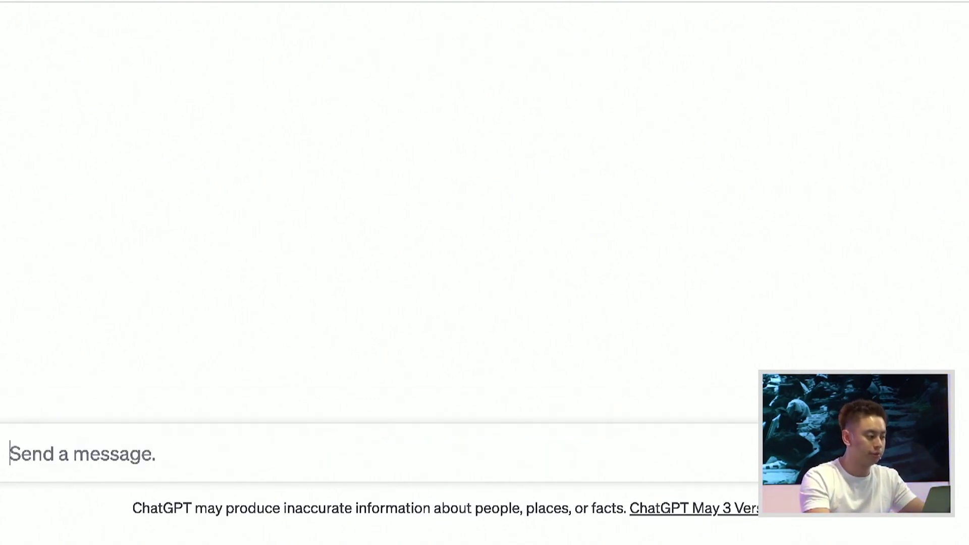